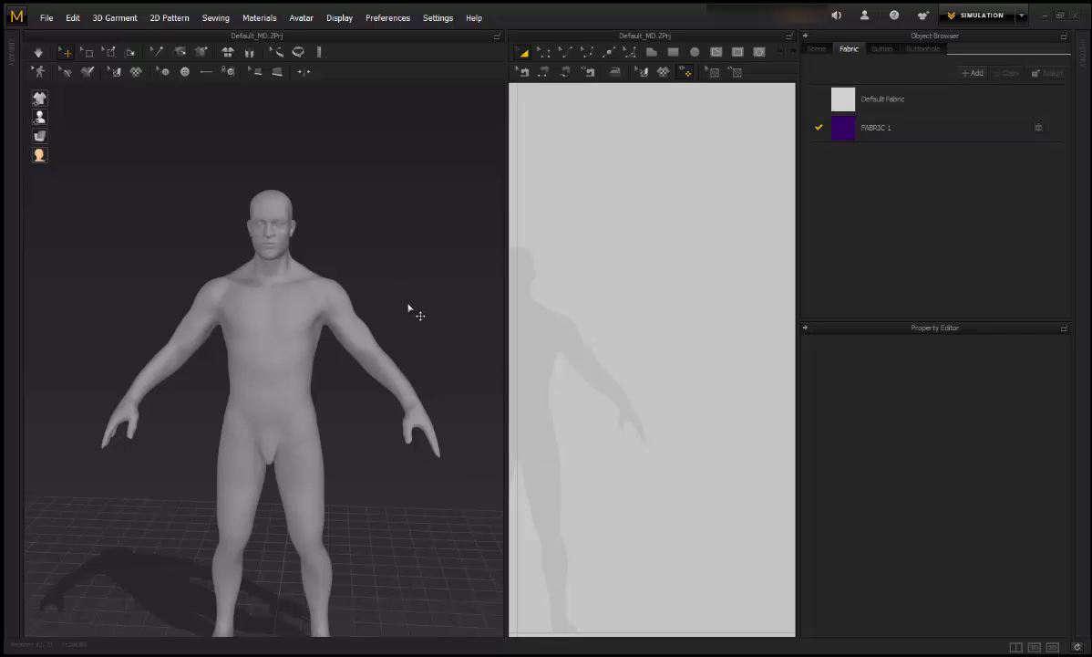
# Step: Open the Avatar Editor on its Arrangement tab and move the editor window aside
pyautogui.scroll(2, 412, 306)
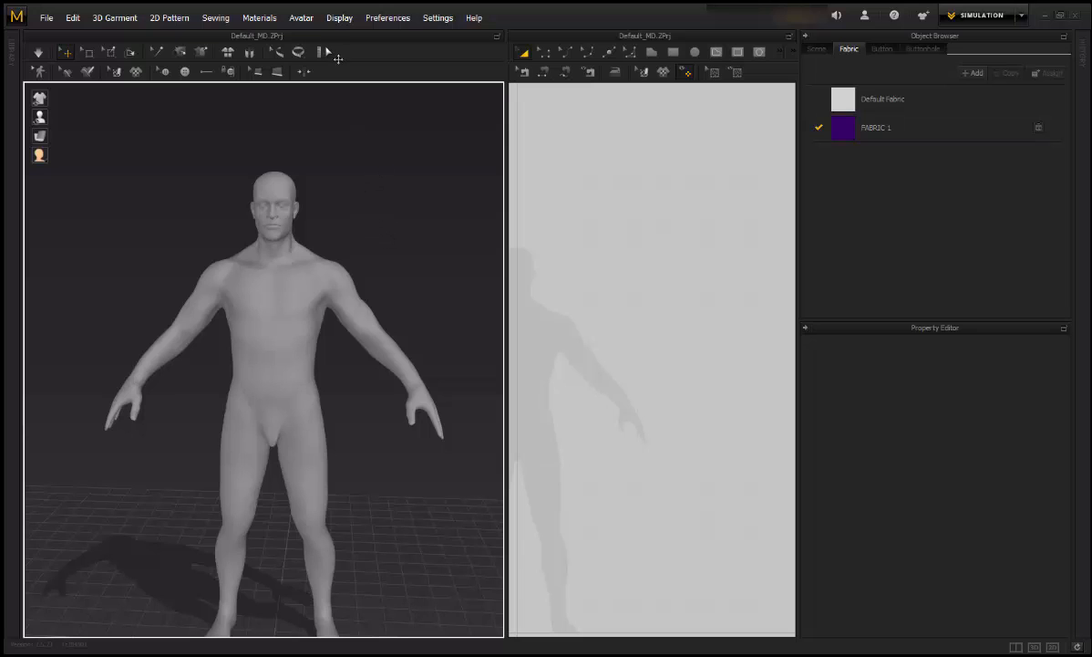
pyautogui.click(302, 18)
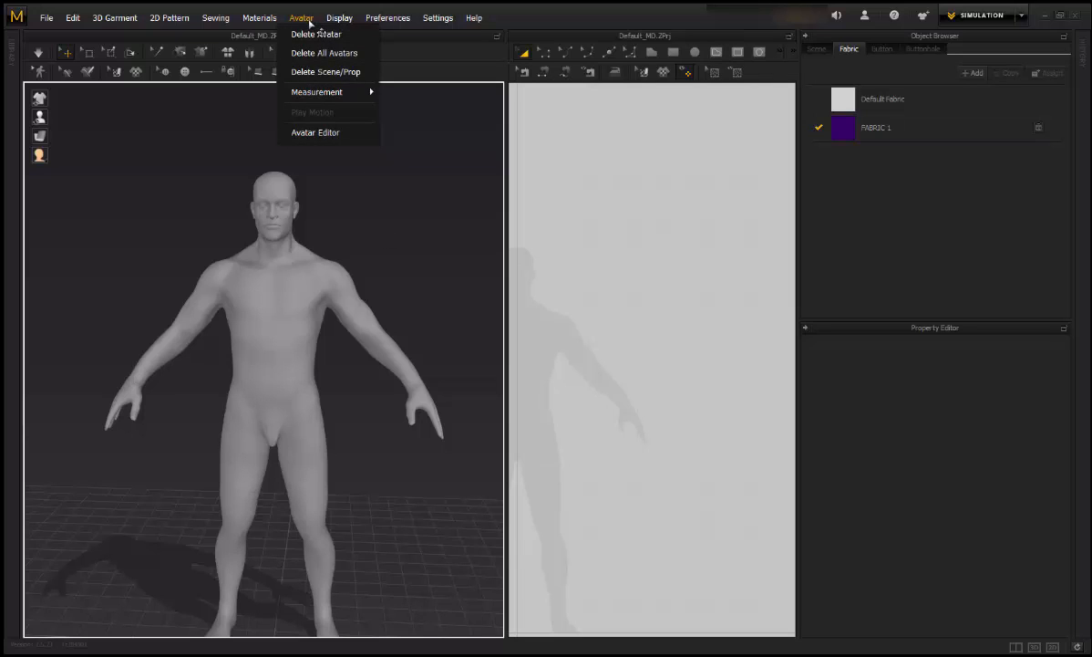
pyautogui.click(320, 133)
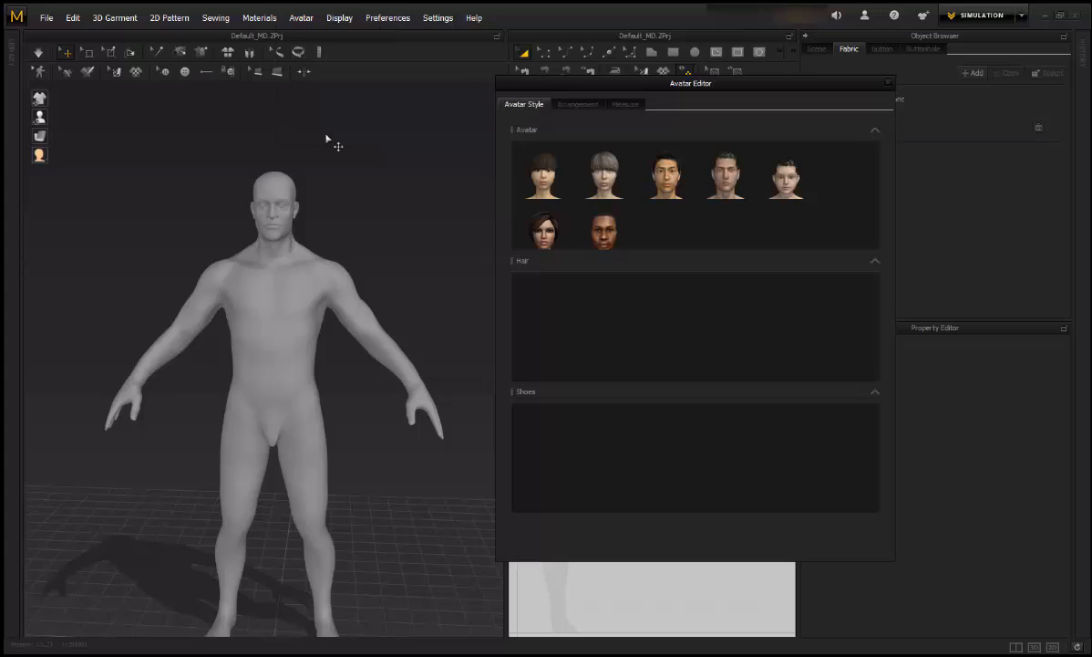
pyautogui.click(578, 105)
pyautogui.moveTo(661, 92); pyautogui.dragTo(636, 89)
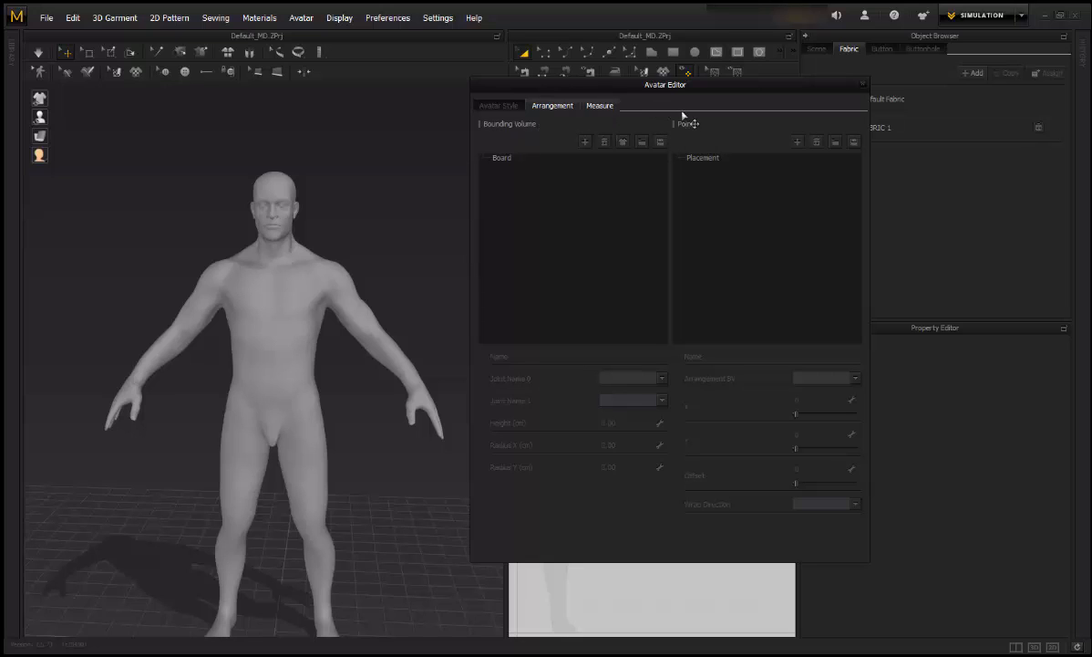
pyautogui.moveTo(692, 85); pyautogui.dragTo(714, 70)
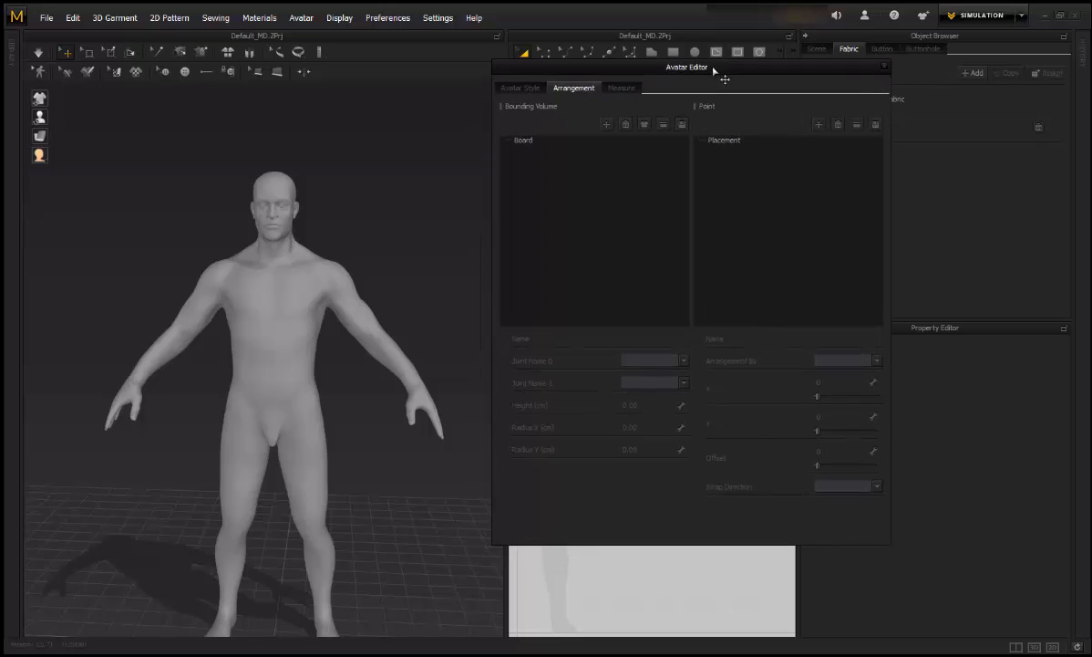
# Step: Add a new 100 cm cylinder bounding volume named Pan and select it in the viewport
pyautogui.click(606, 124)
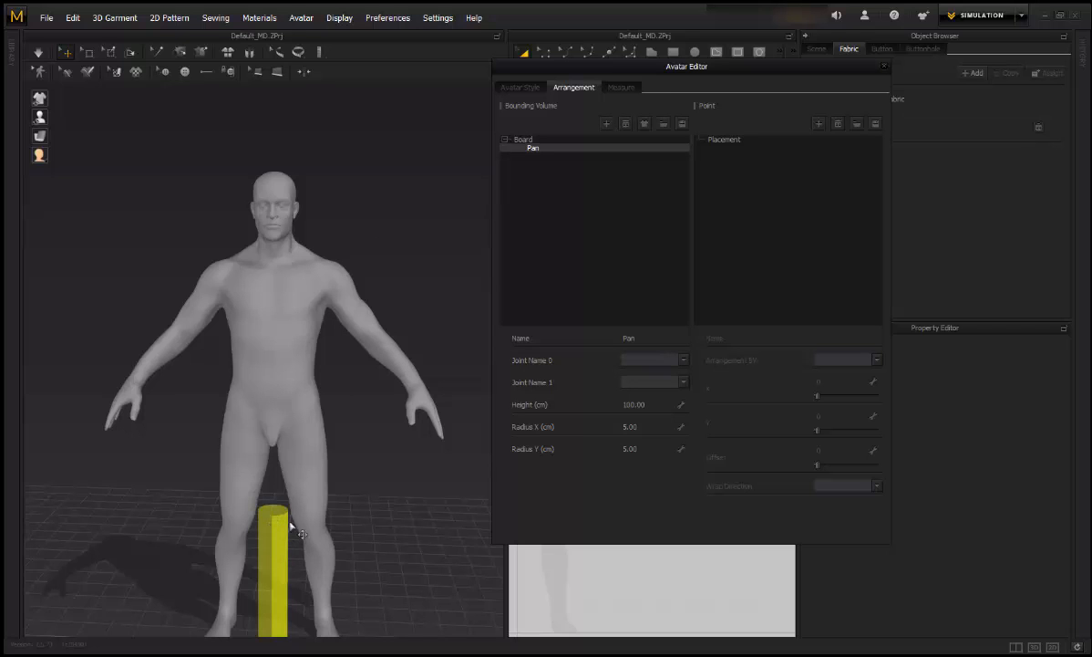
pyautogui.moveTo(408, 499); pyautogui.dragTo(404, 393, button='middle')
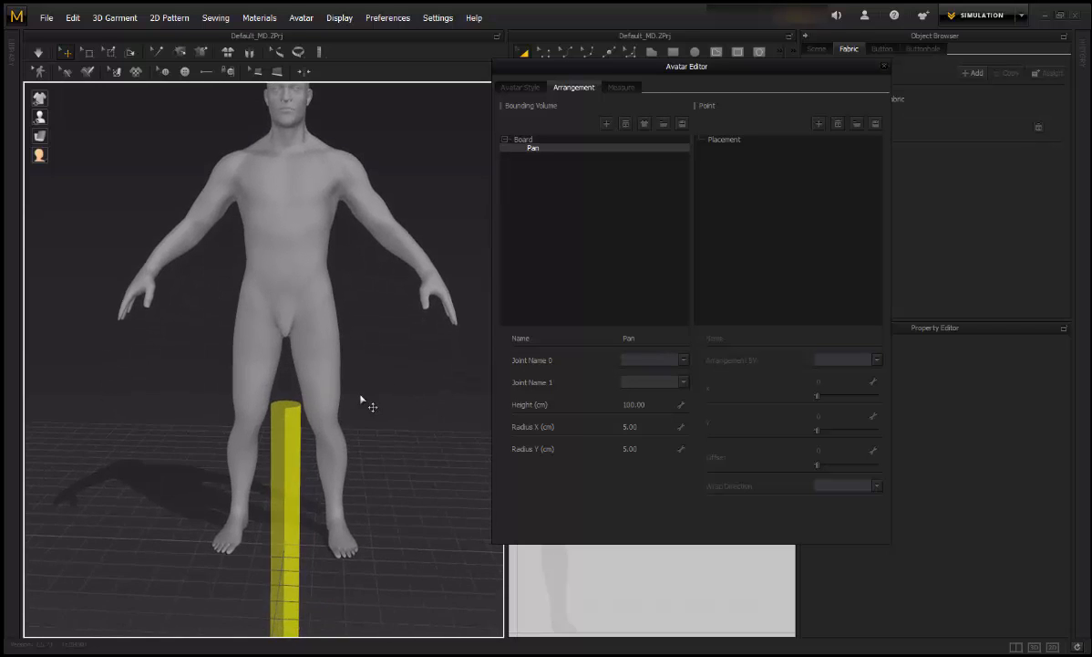
pyautogui.click(287, 434)
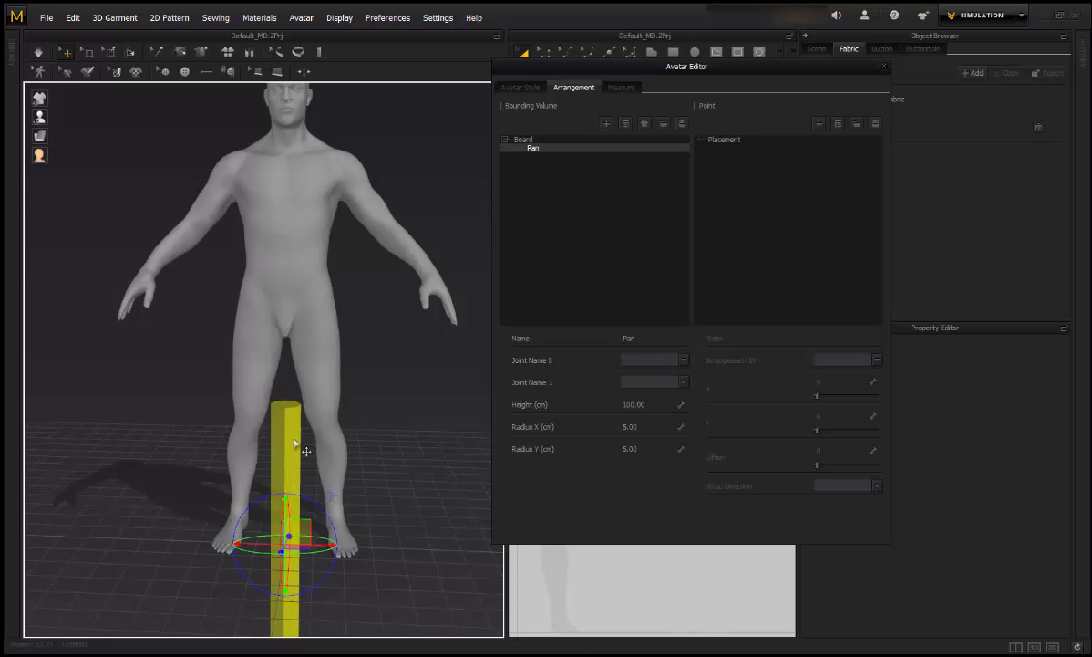
pyautogui.moveTo(286, 497); pyautogui.dragTo(285, 500)
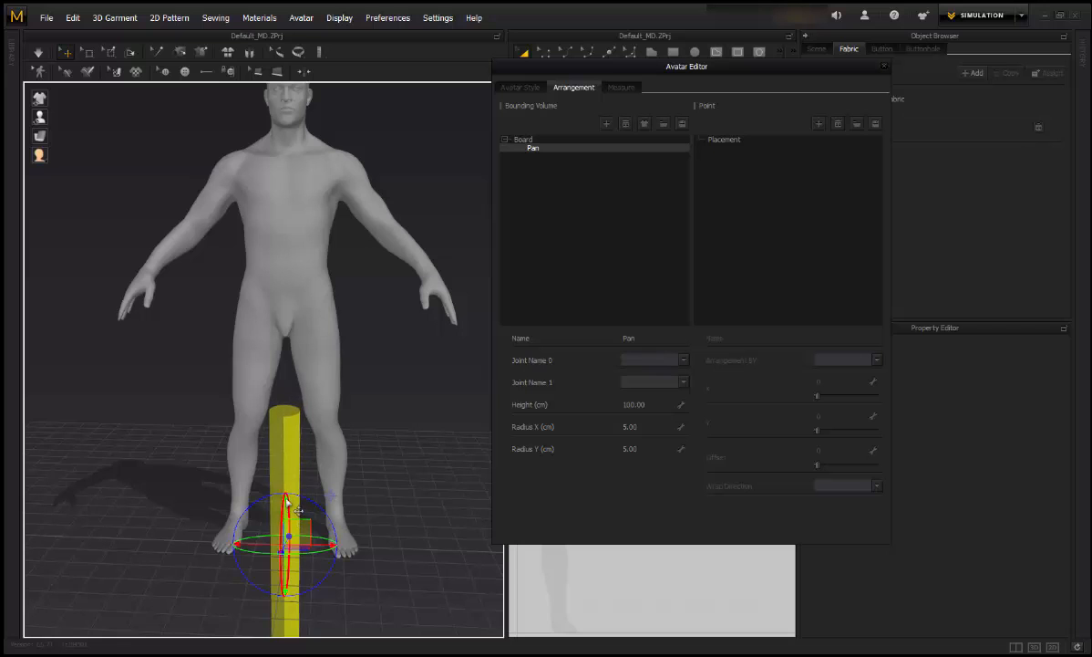
pyautogui.click(383, 456)
pyautogui.moveTo(383, 456); pyautogui.dragTo(302, 459, button='right')
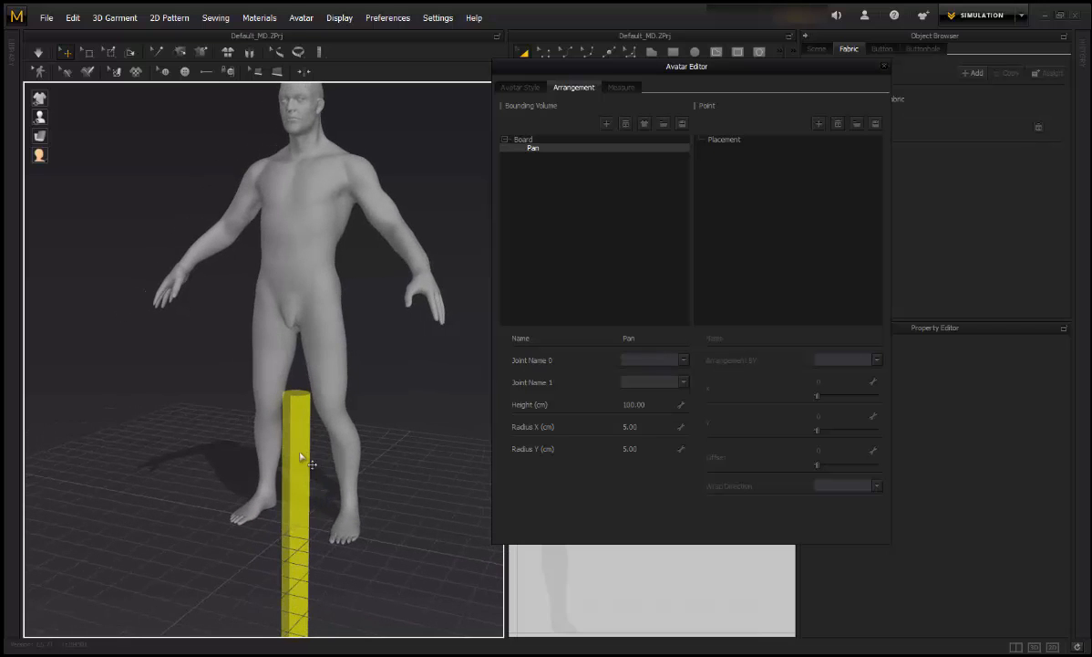
# Step: Raise the Pan cylinder from the feet up to the avatar's hips
pyautogui.click(302, 458)
pyautogui.moveTo(286, 474); pyautogui.dragTo(293, 233)
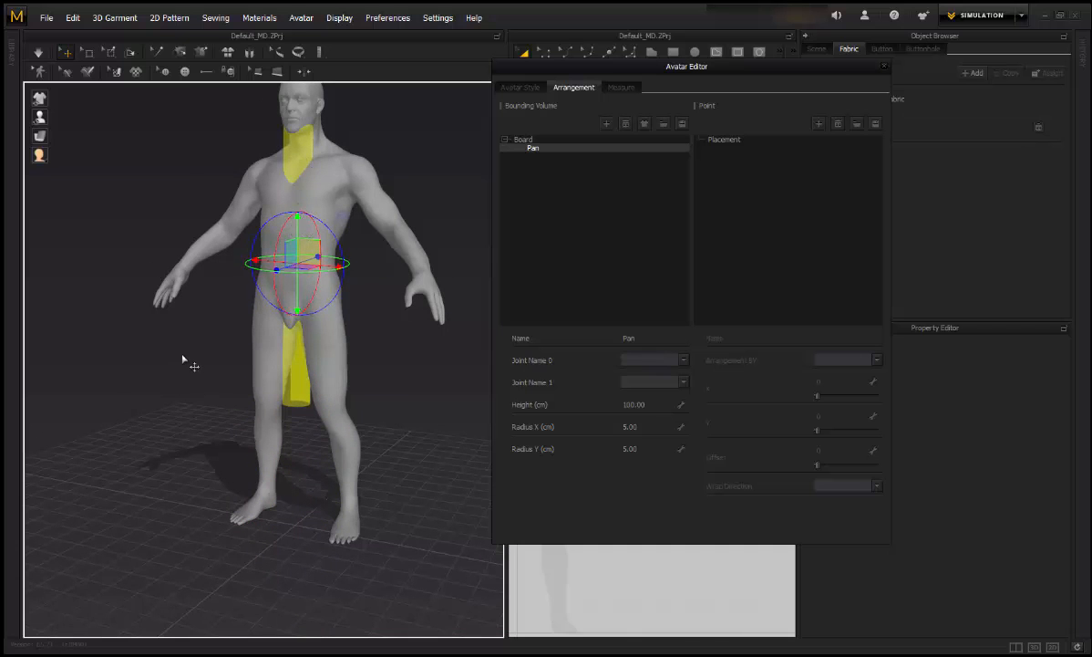
pyautogui.moveTo(362, 418); pyautogui.dragTo(403, 411, button='right')
pyautogui.scroll(2, 403, 383)
pyautogui.moveTo(367, 390); pyautogui.dragTo(363, 423, button='middle')
pyautogui.scroll(2, 363, 423)
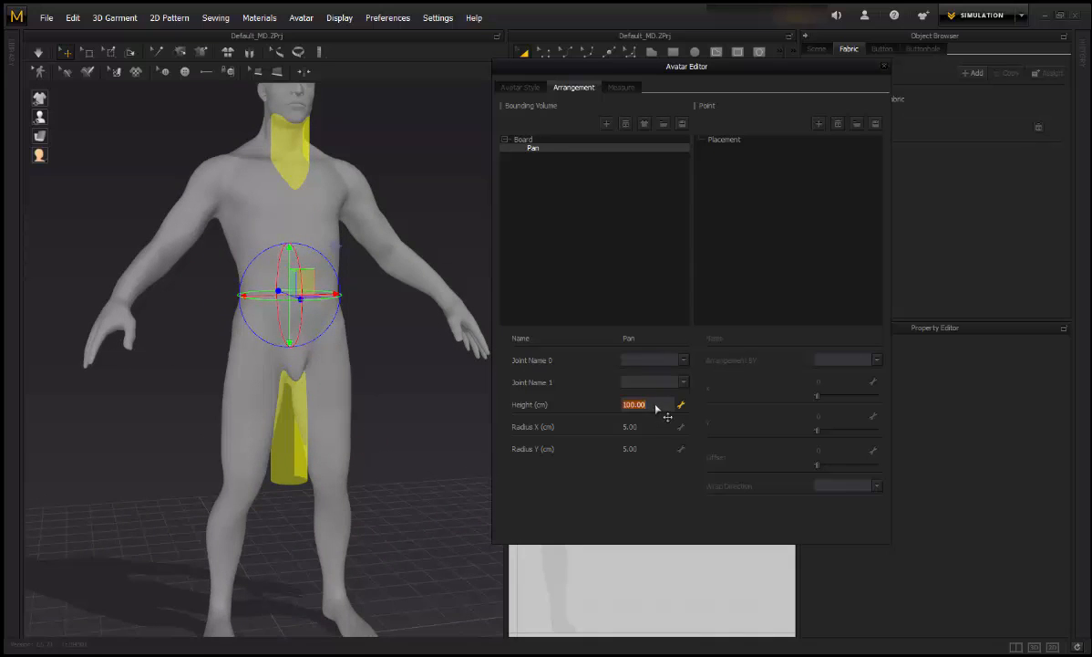
# Step: Make the volume 17 cm tall and widen its X and Y radii around the waist
pyautogui.write('17')
pyautogui.press('Return')
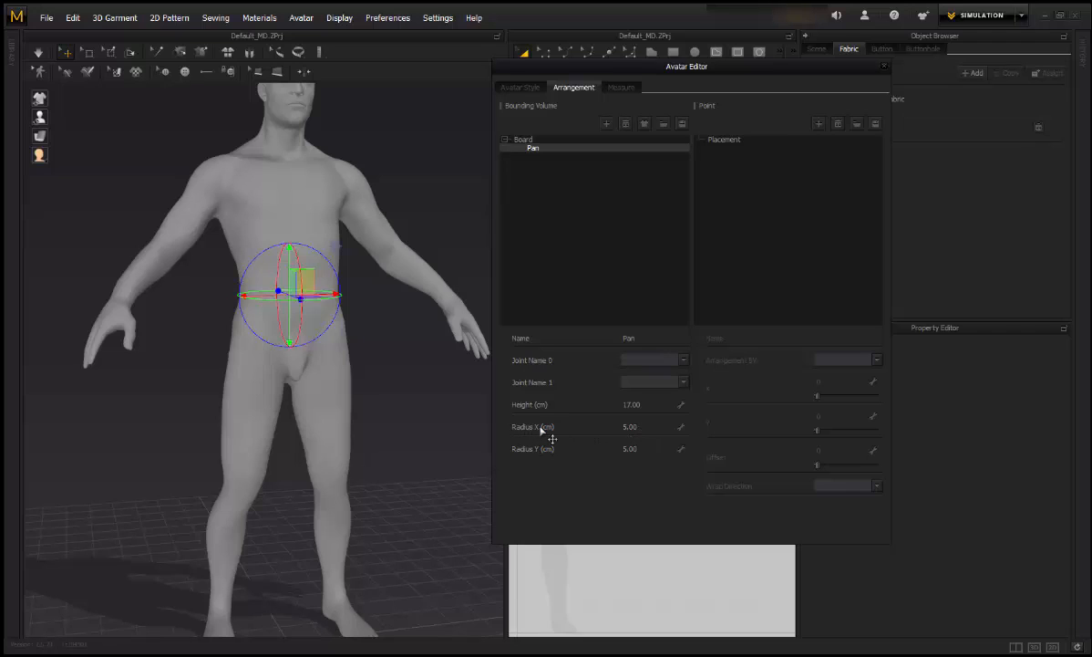
pyautogui.click(644, 427)
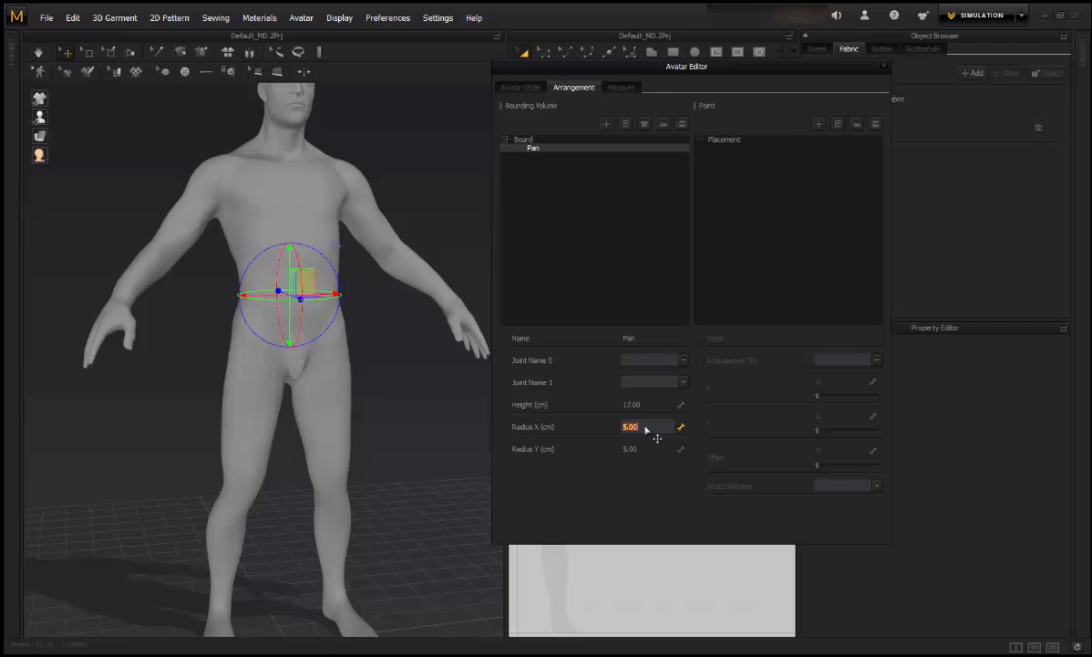
pyautogui.press('Return')
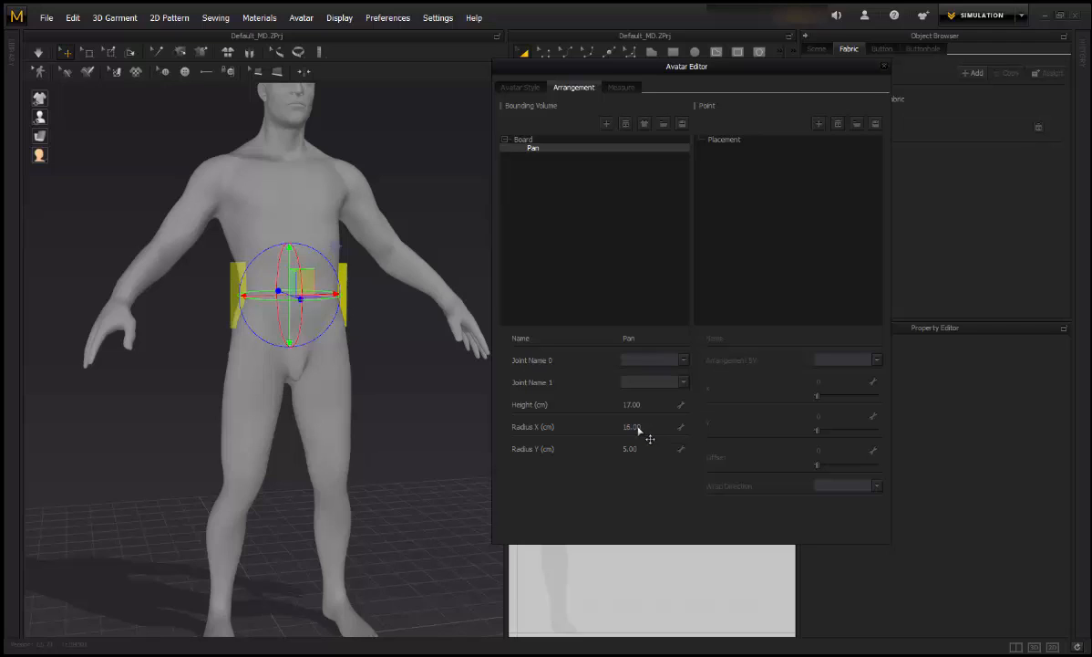
pyautogui.click(648, 452)
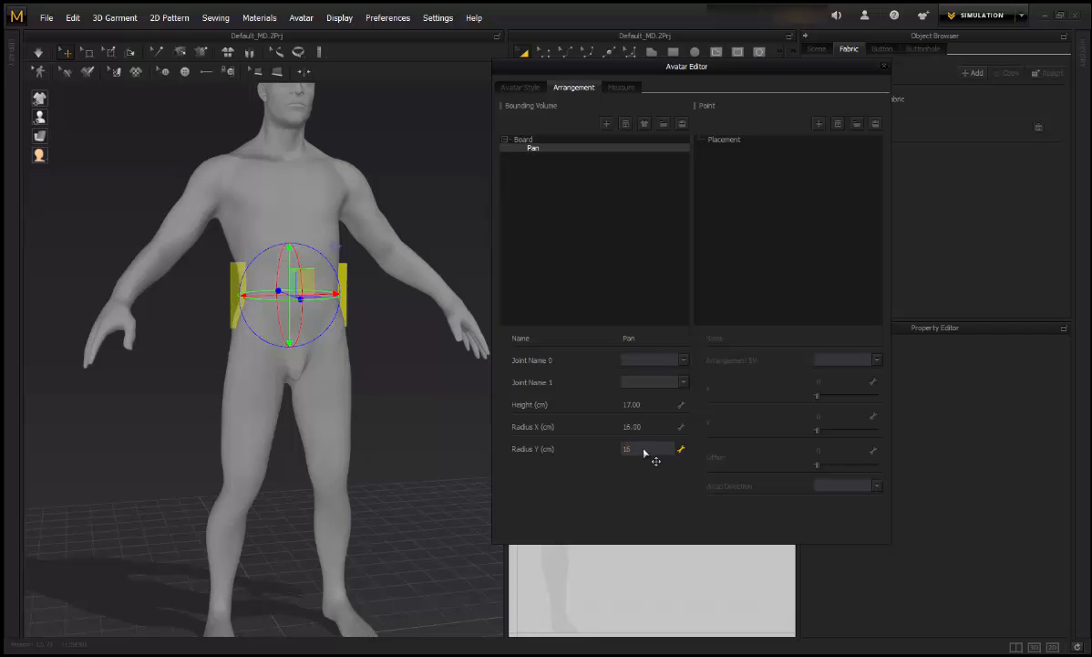
pyautogui.press('Return')
# Step: Nudge the band along its depth axis to centre it on the waist
pyautogui.scroll(3, 404, 412)
pyautogui.moveTo(405, 412)
pyautogui.mouseDown(button='right')
pyautogui.moveTo(463, 430)
pyautogui.moveTo(415, 446)
pyautogui.moveTo(412, 430)
pyautogui.mouseUp(button='right')
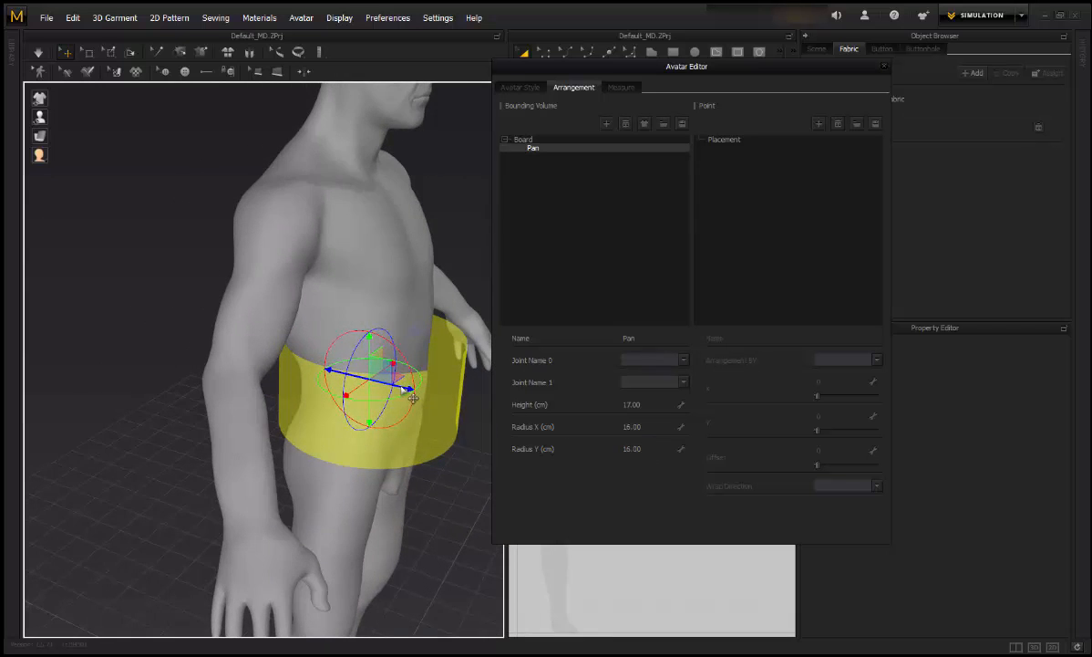
pyautogui.moveTo(413, 399); pyautogui.dragTo(400, 393)
pyautogui.moveTo(446, 452); pyautogui.dragTo(385, 458, button='right')
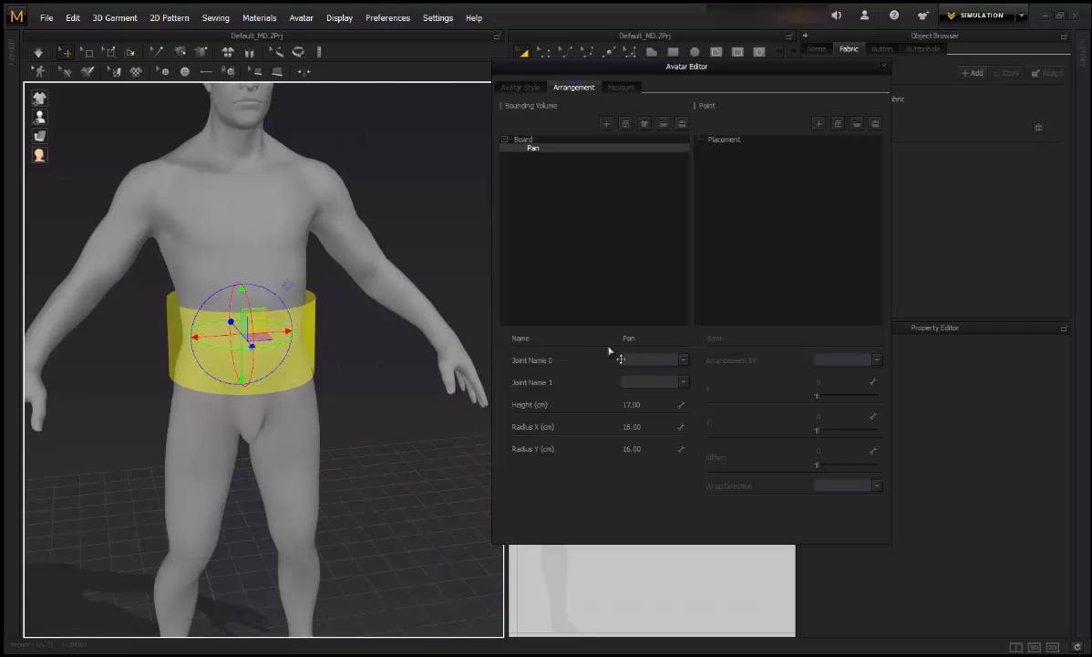
# Step: Rename the bounding volume to Waist and deselect it
pyautogui.doubleClick(655, 339)
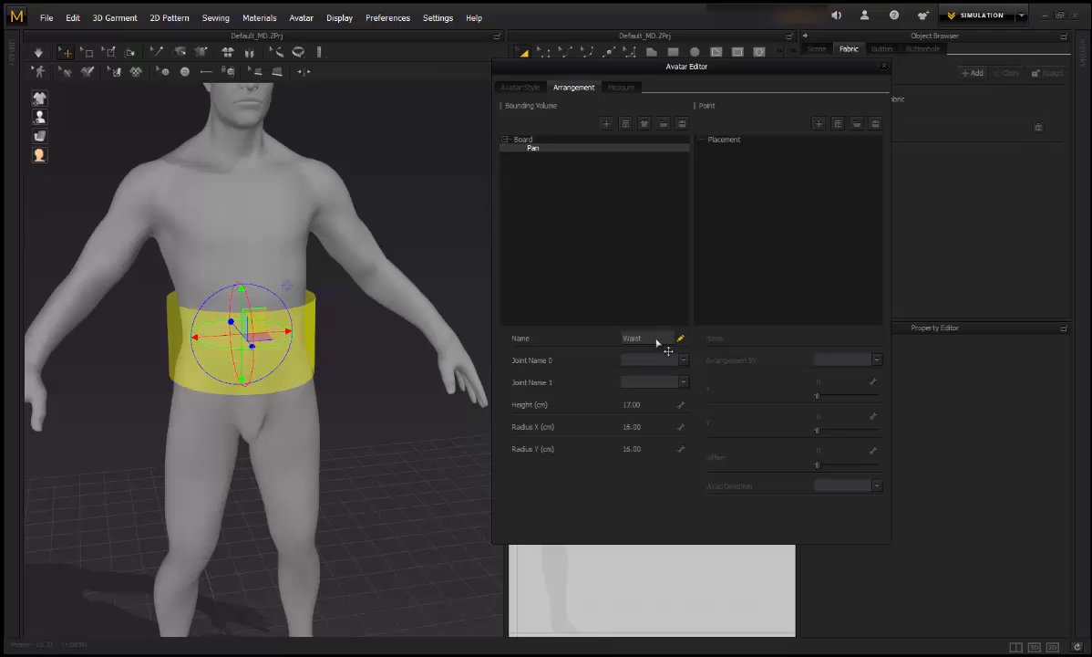
pyautogui.press('Return')
pyautogui.moveTo(405, 410); pyautogui.dragTo(392, 446, button='right')
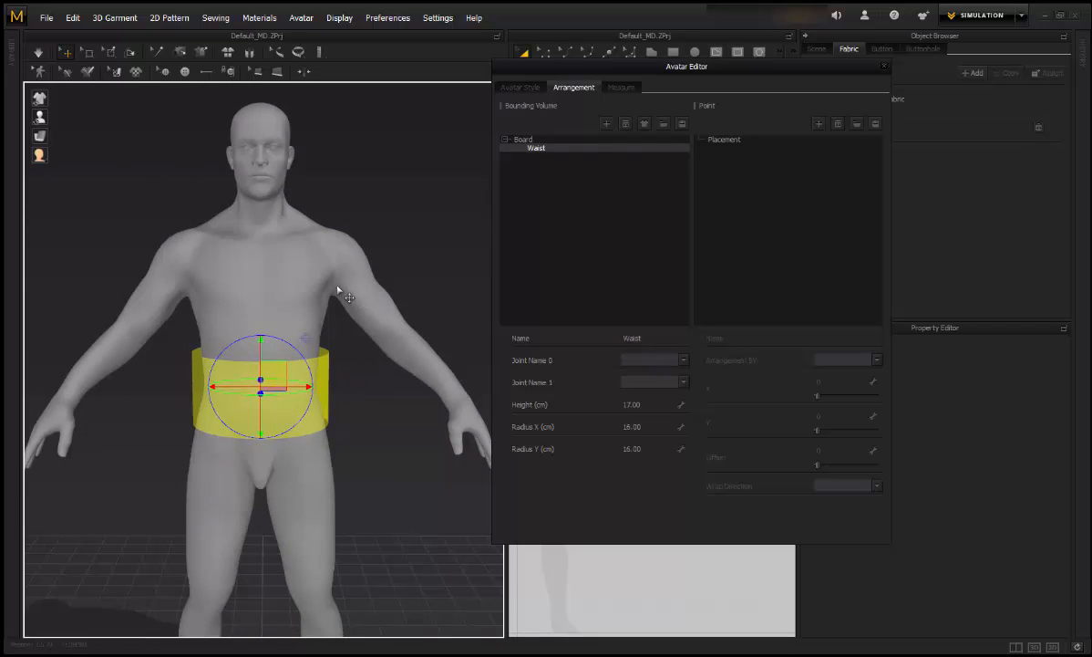
pyautogui.scroll(-3, 400, 391)
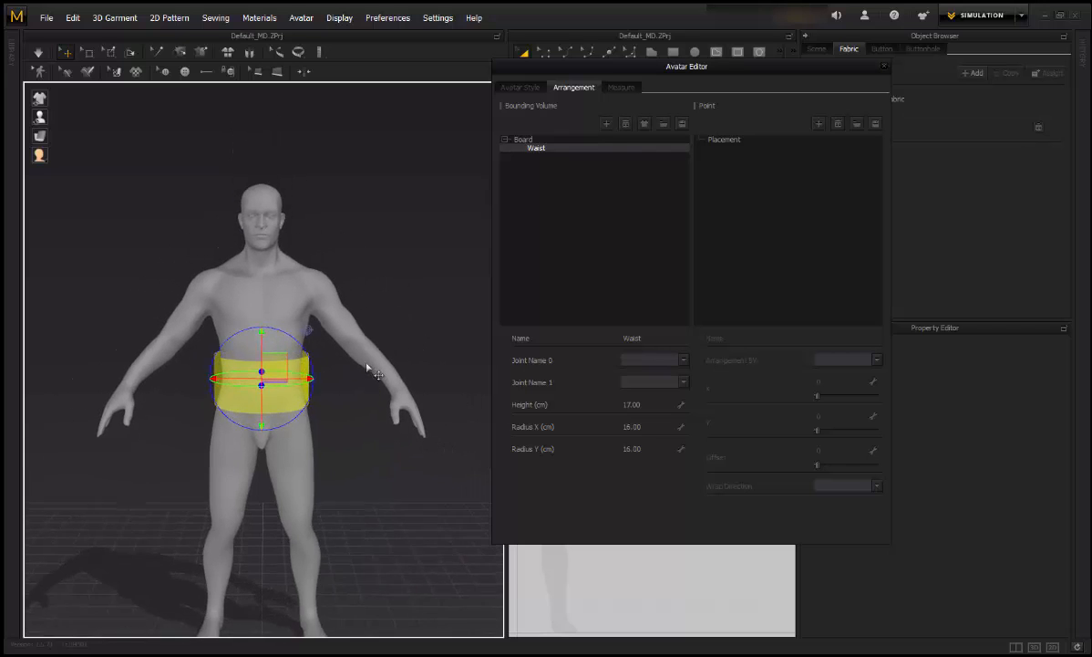
pyautogui.click(432, 261)
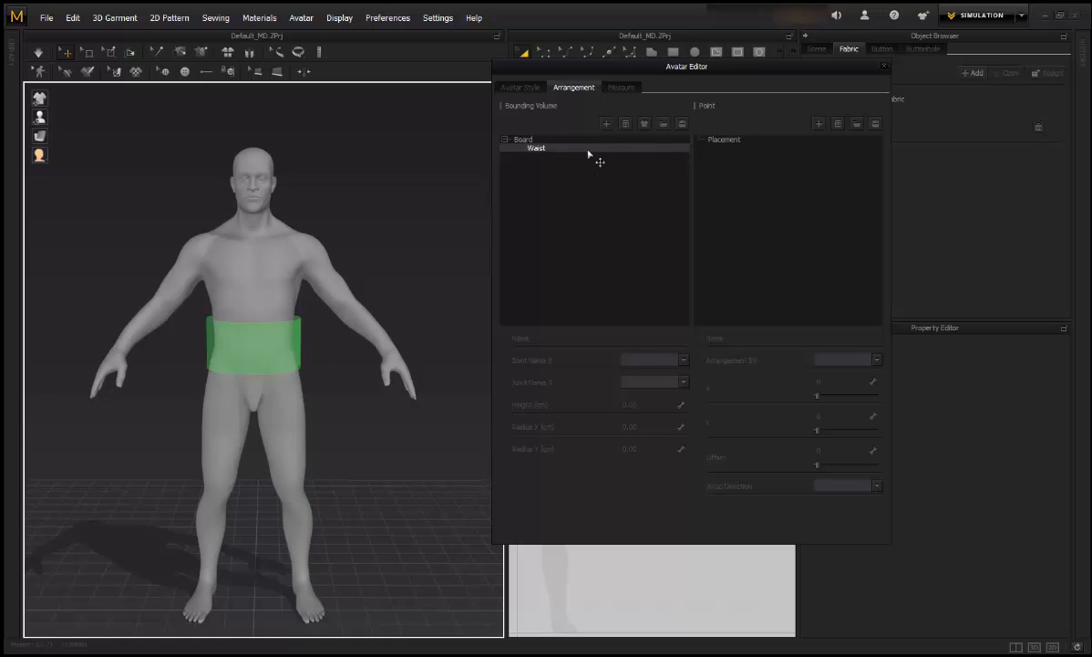
# Step: Add a second bounding volume and set its height to 10 cm
pyautogui.click(606, 125)
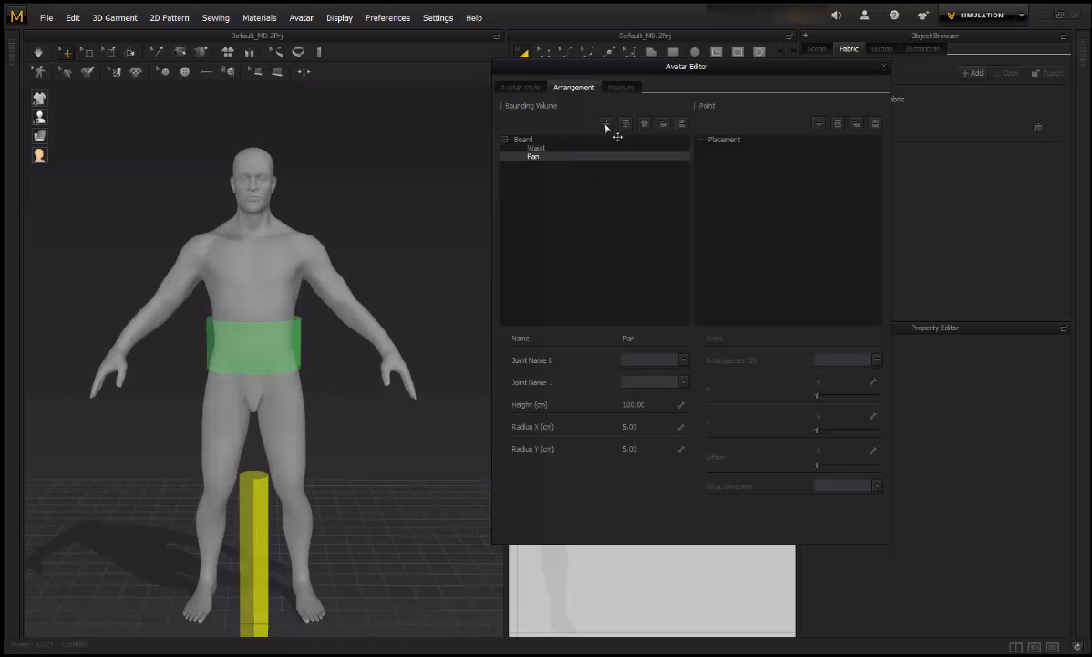
pyautogui.moveTo(326, 485); pyautogui.dragTo(310, 366, button='middle')
pyautogui.click(258, 416)
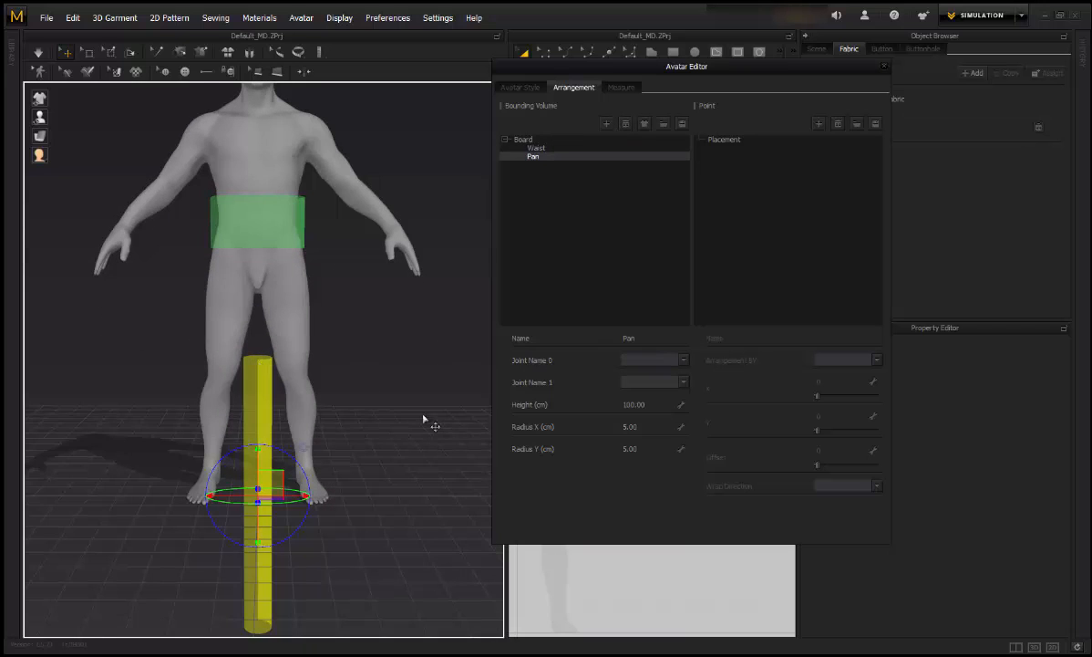
pyautogui.click(652, 406)
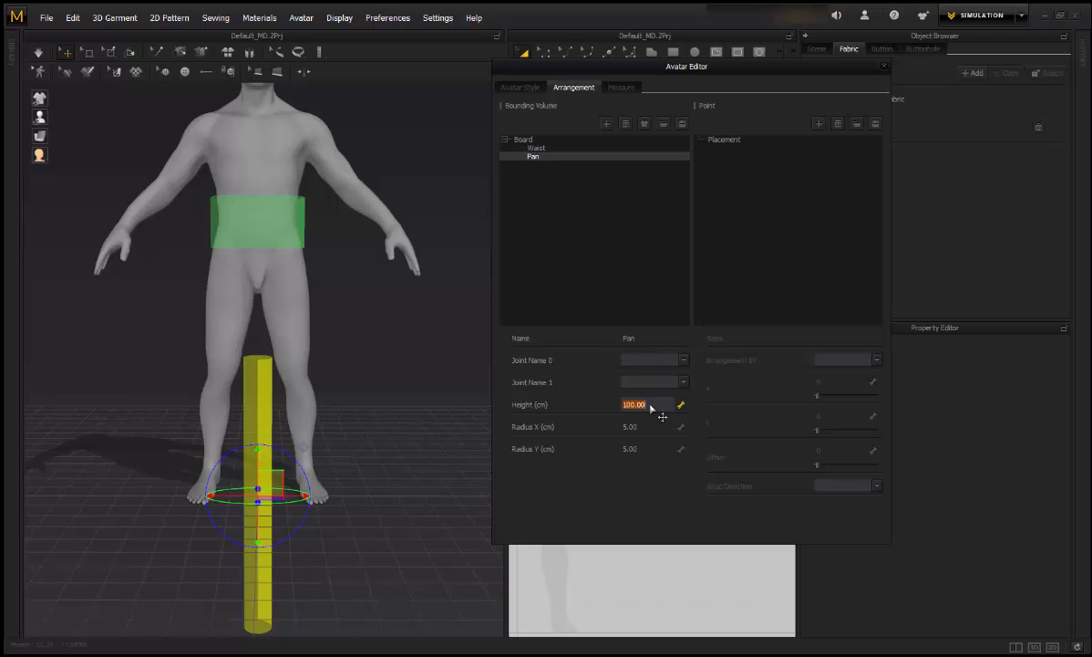
pyautogui.write('10')
pyautogui.press('Return')
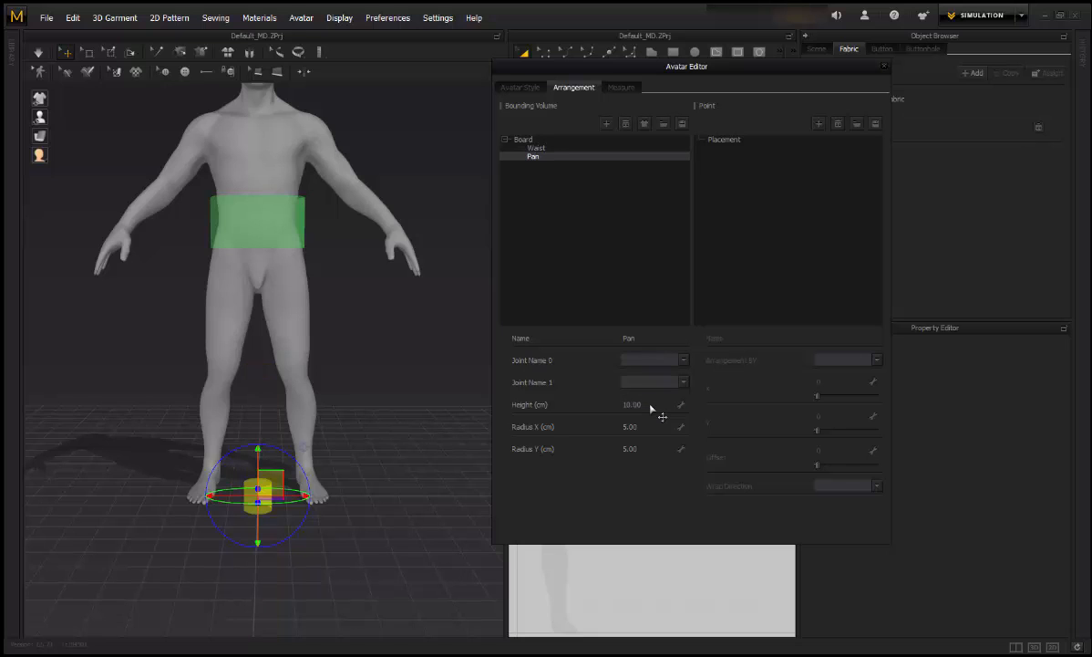
# Step: Move and rotate the short cylinder onto the avatar's left upper arm
pyautogui.click(357, 422)
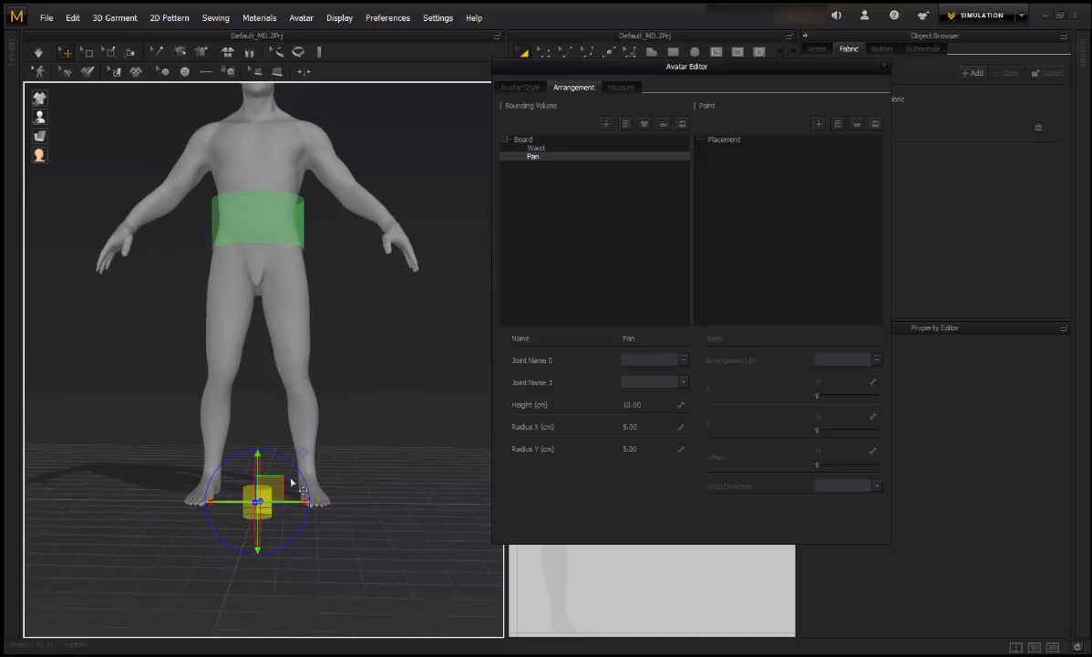
pyautogui.moveTo(290, 474); pyautogui.dragTo(374, 144)
pyautogui.scroll(1, 367, 294)
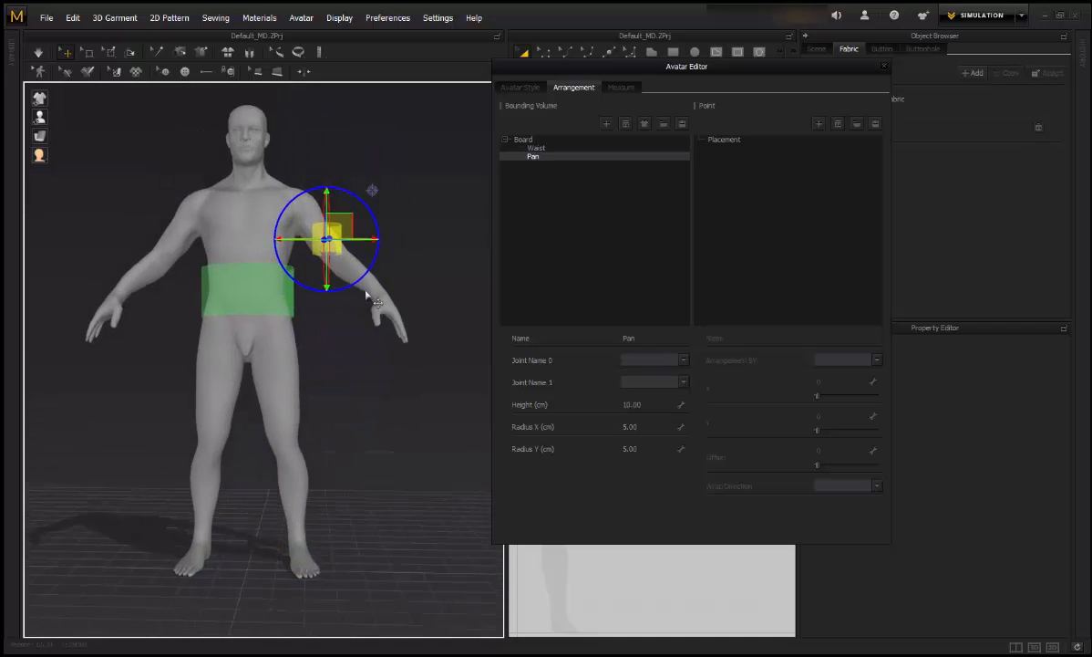
pyautogui.scroll(4, 367, 294)
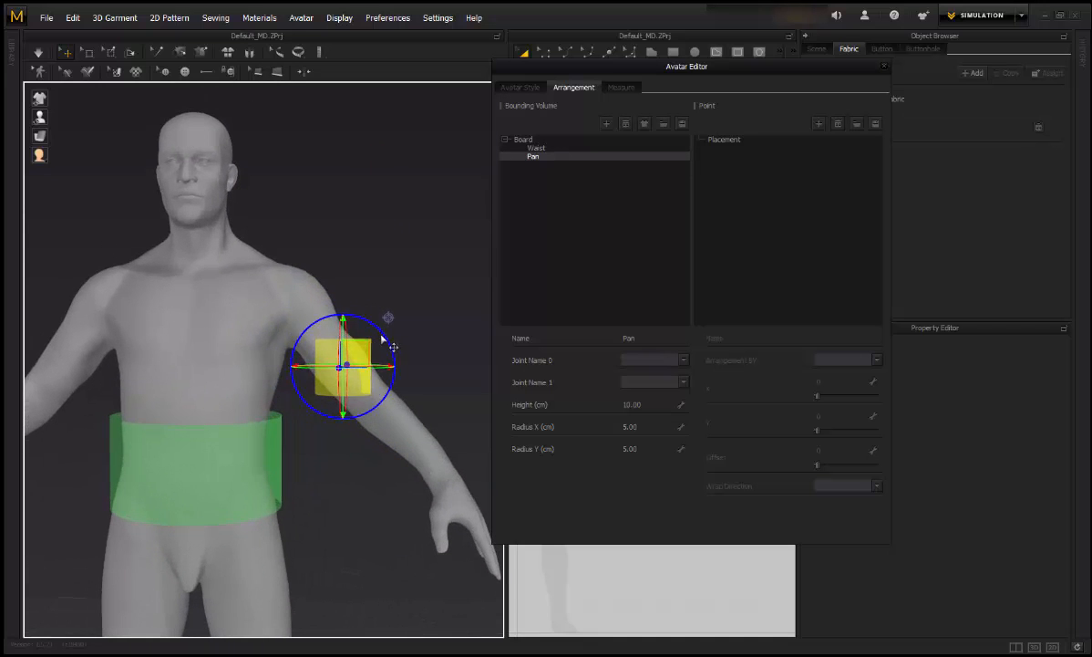
pyautogui.moveTo(380, 336); pyautogui.dragTo(354, 315)
pyautogui.moveTo(397, 360); pyautogui.dragTo(401, 329, button='right')
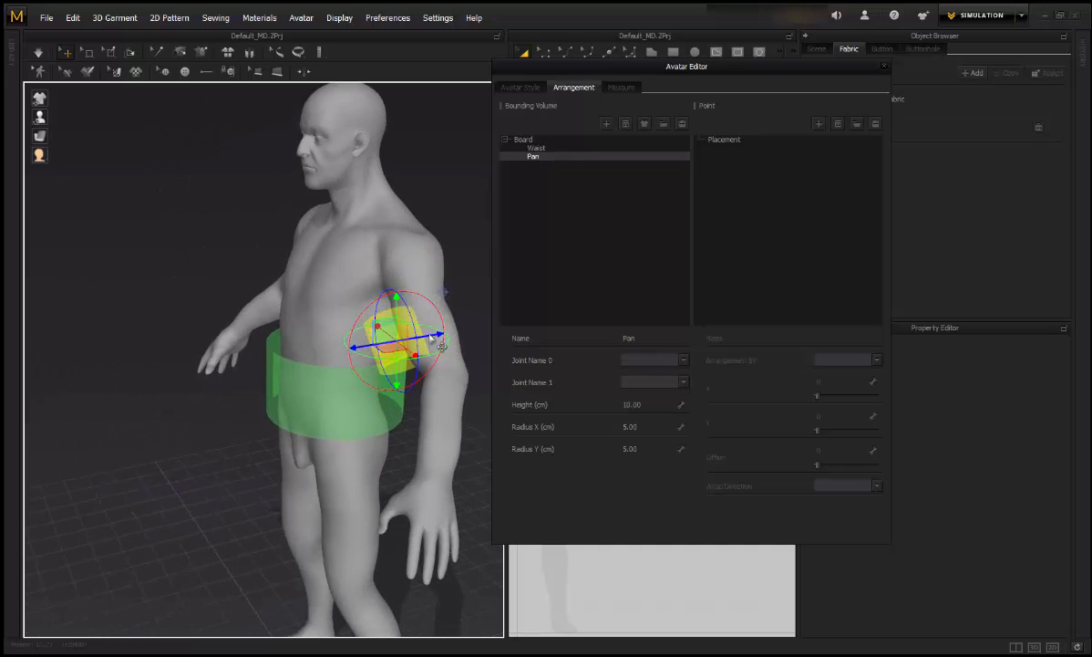
pyautogui.moveTo(461, 324); pyautogui.dragTo(436, 357)
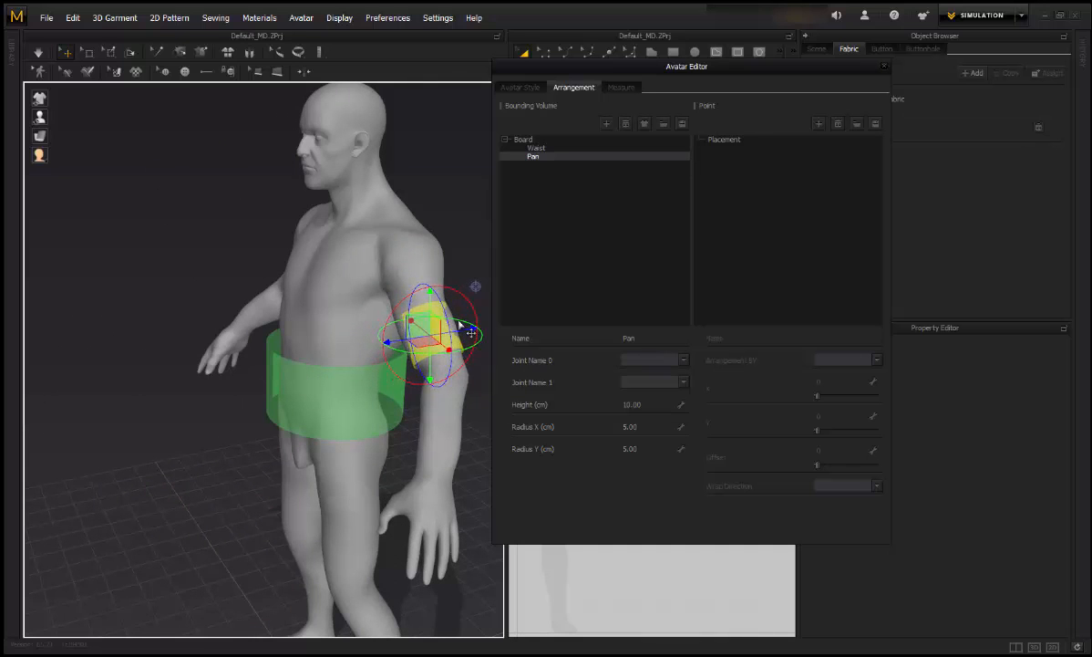
pyautogui.moveTo(436, 357); pyautogui.dragTo(374, 387, button='right')
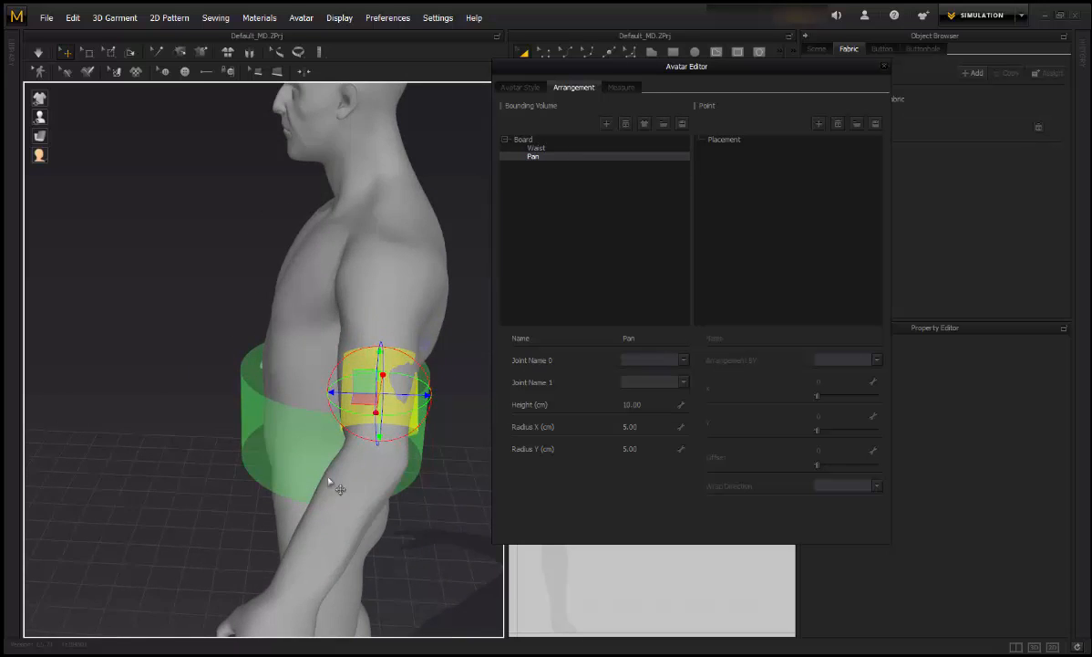
pyautogui.moveTo(332, 484); pyautogui.dragTo(497, 463, button='right')
# Step: Set the arm band's Radius X and Radius Y to 6 and its height to 15 cm
pyautogui.click(645, 428)
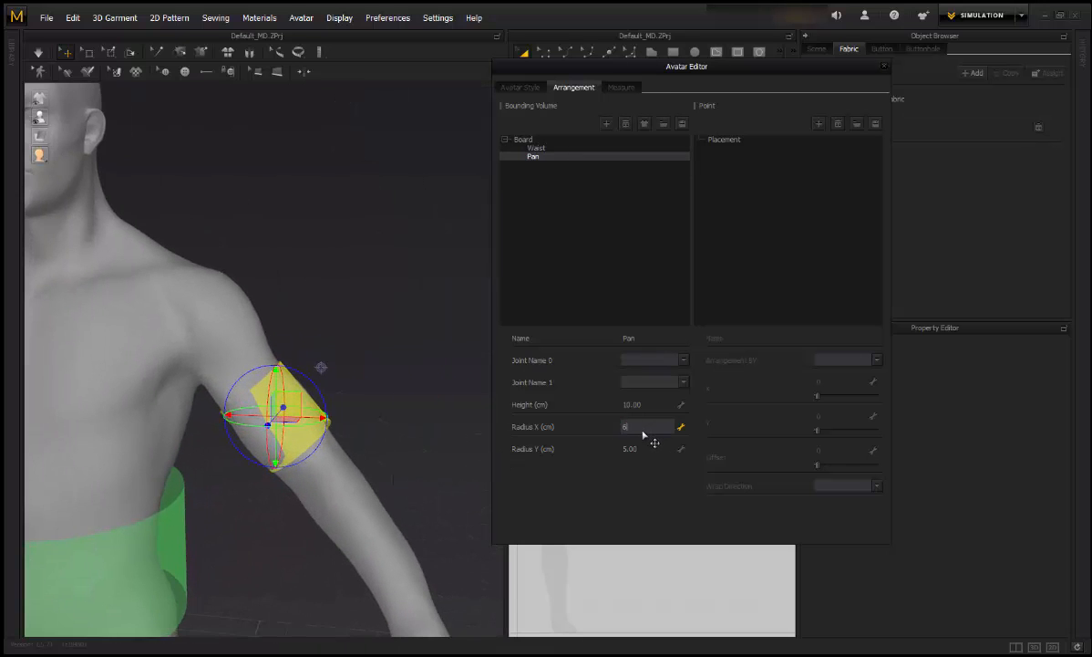
pyautogui.write('6')
pyautogui.press('Return')
pyautogui.click(643, 450)
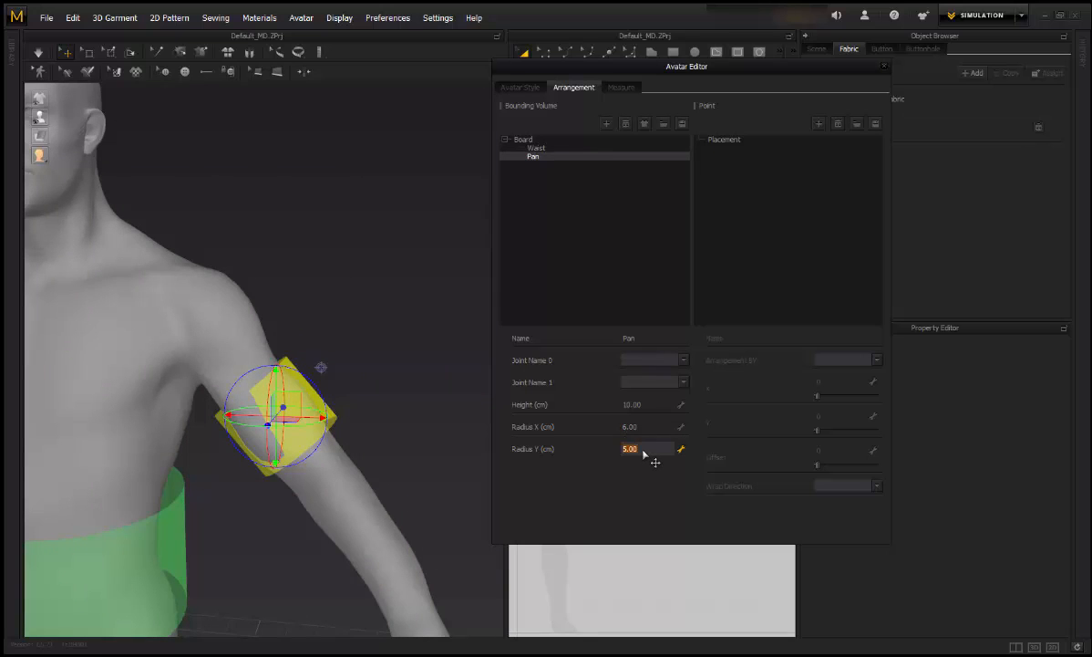
pyautogui.click(638, 404)
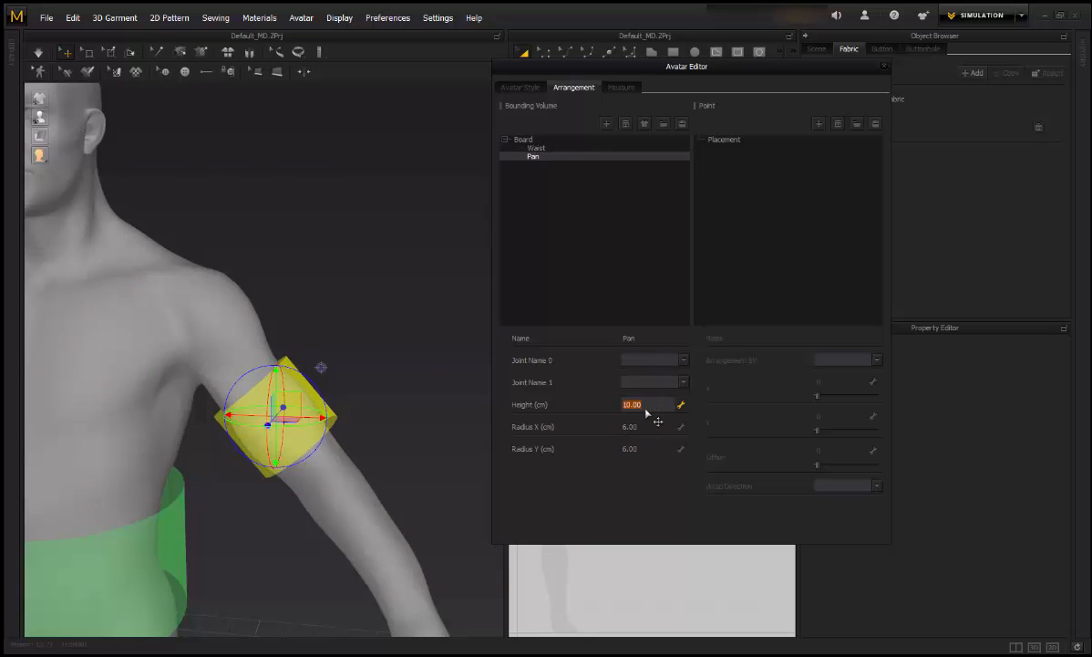
pyautogui.write('15')
pyautogui.press('Return')
# Step: Orbit and pan the view to inspect the enlarged arm band
pyautogui.moveTo(398, 427); pyautogui.dragTo(301, 406, button='right')
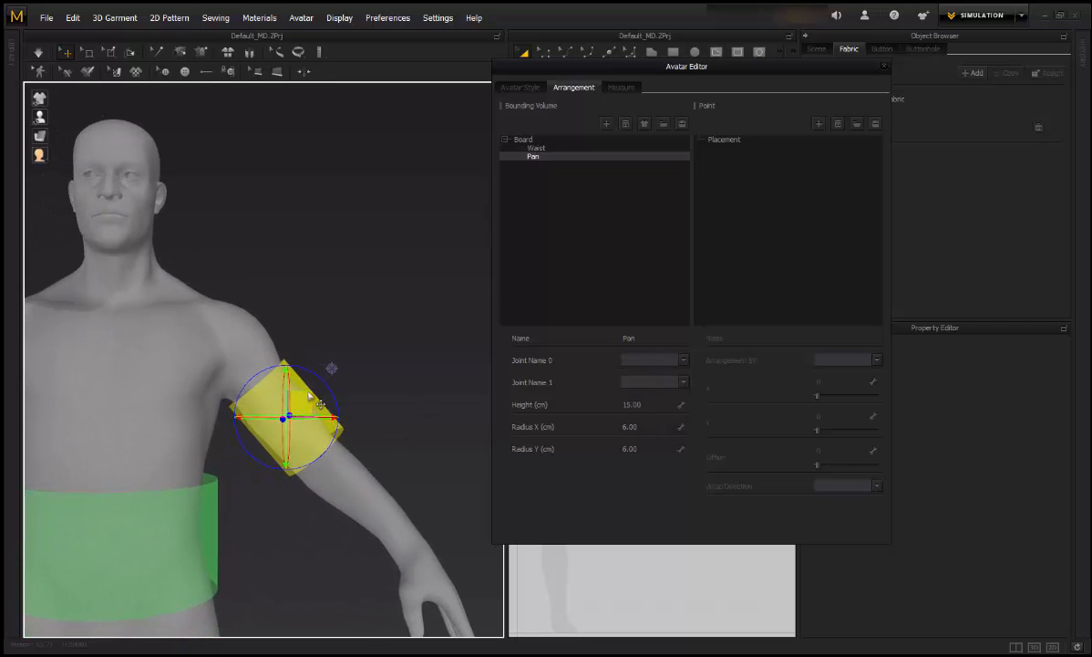
pyautogui.moveTo(401, 383); pyautogui.dragTo(456, 383, button='right')
pyautogui.scroll(-3, 429, 378)
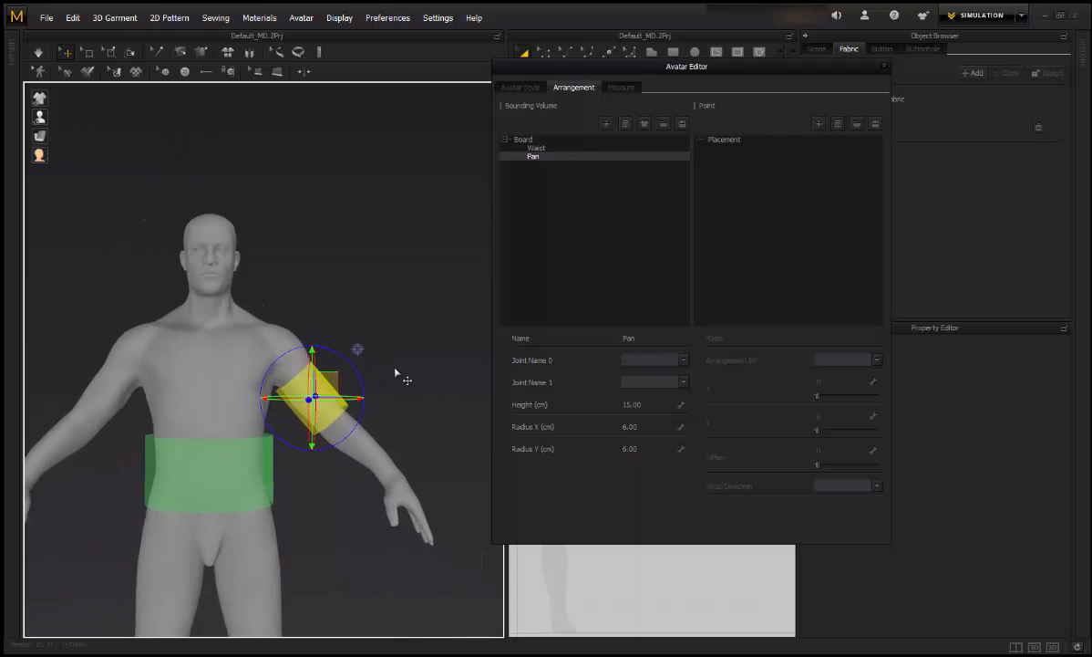
pyautogui.moveTo(400, 373); pyautogui.dragTo(436, 358, button='middle')
pyautogui.moveTo(436, 358); pyautogui.dragTo(410, 361, button='right')
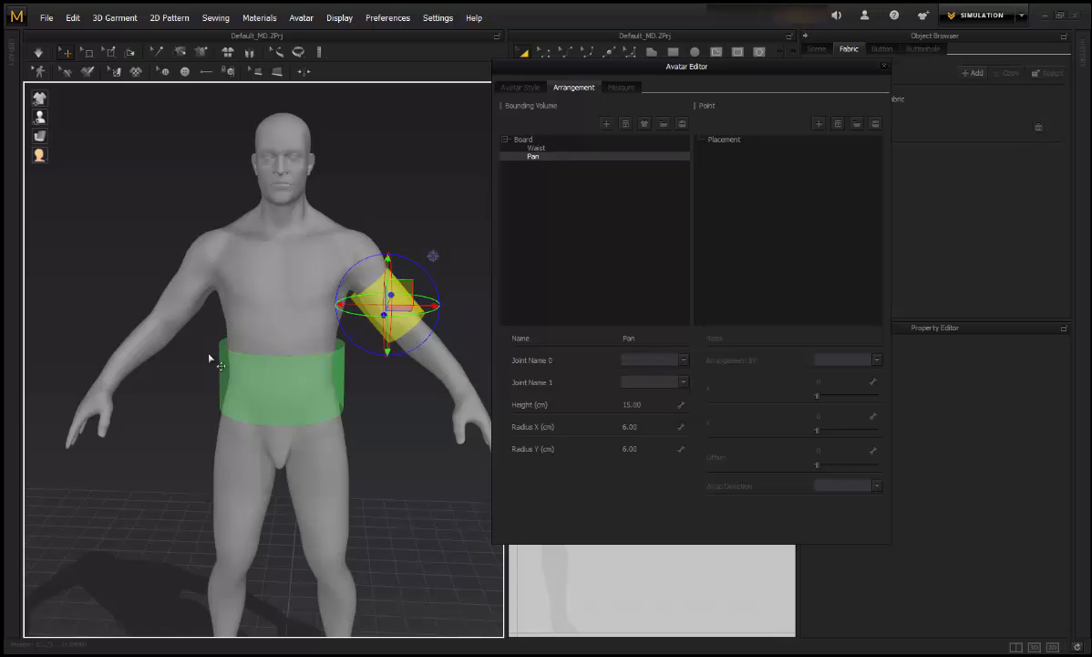
pyautogui.moveTo(417, 451); pyautogui.dragTo(394, 425, button='middle')
# Step: Add a third bounding volume as a 6 cm-high ring with 20 cm radii at the feet
pyautogui.click(606, 124)
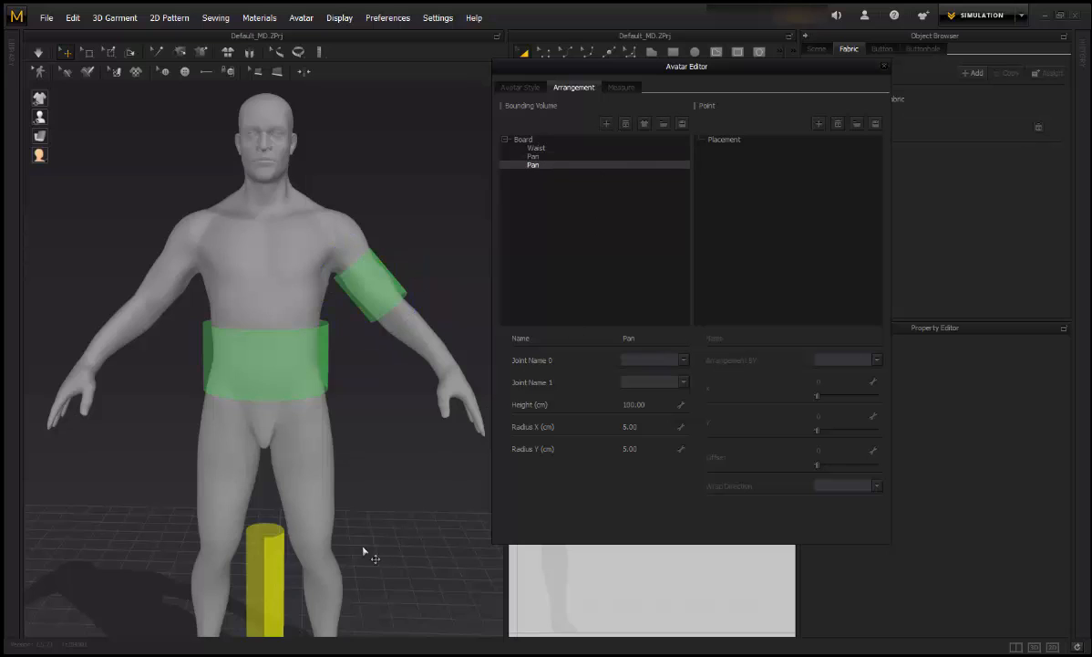
pyautogui.scroll(2, 366, 549)
pyautogui.click(663, 407)
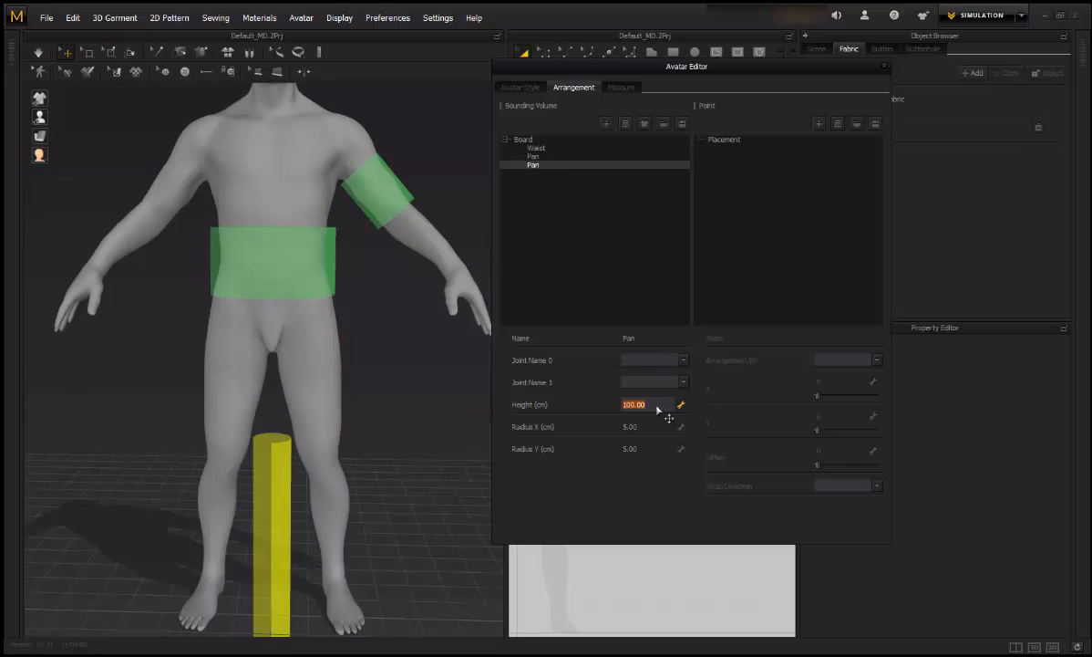
pyautogui.write('6')
pyautogui.press('Return')
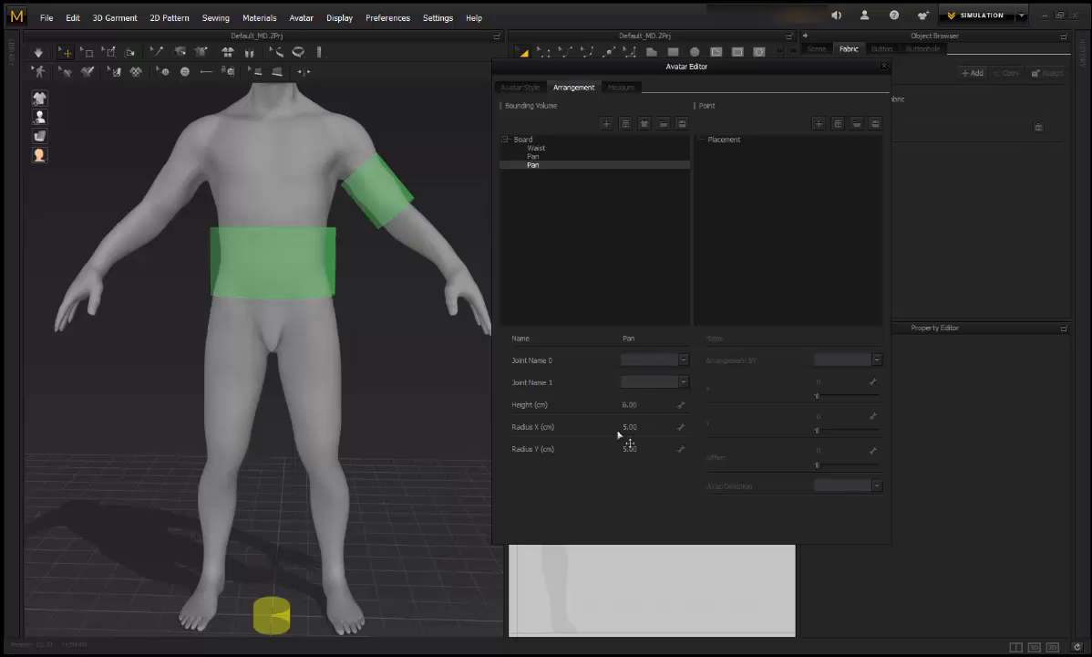
pyautogui.moveTo(383, 496); pyautogui.dragTo(428, 469, button='middle')
pyautogui.click(648, 427)
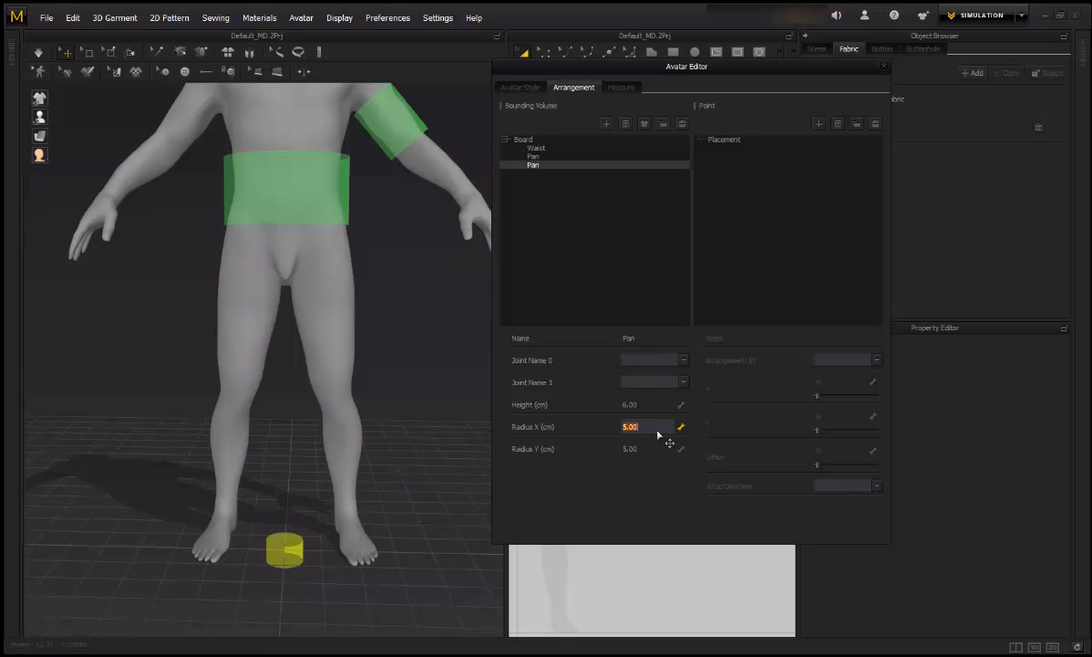
pyautogui.write('20')
pyautogui.click(645, 449)
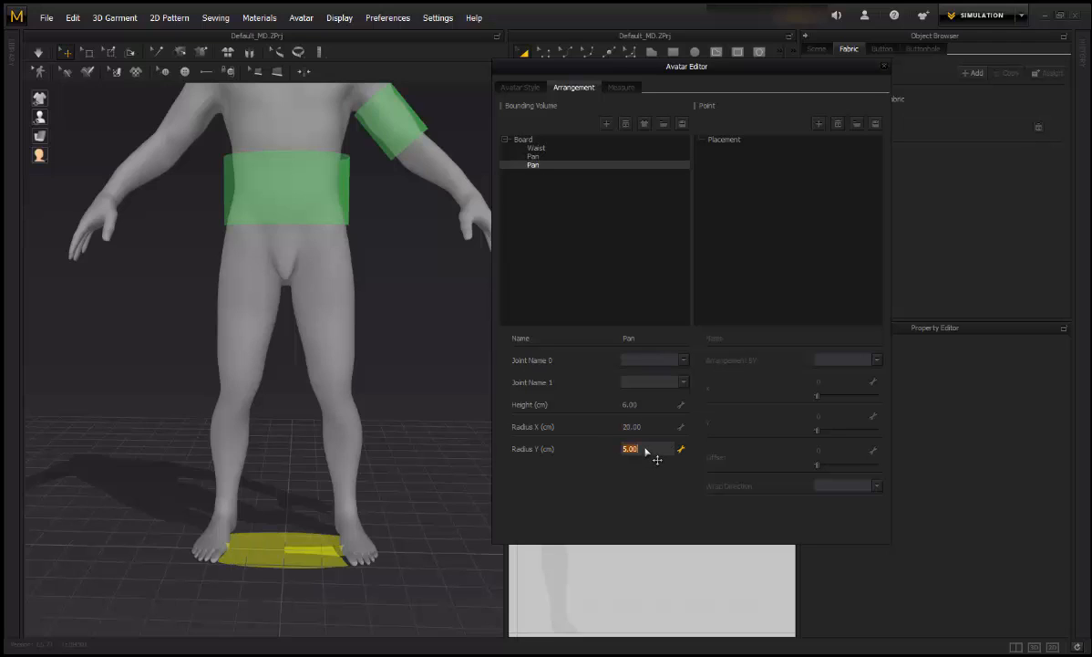
pyautogui.write('20')
pyautogui.press('Return')
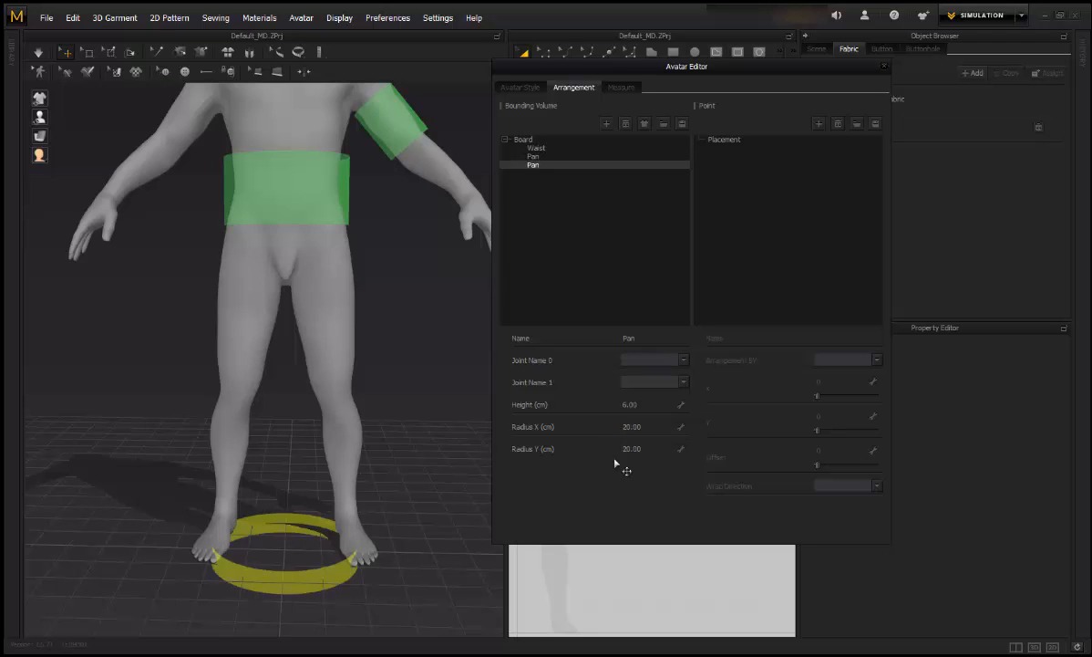
# Step: Raise the floor ring to the chest and tilt it diagonally over the left shoulder
pyautogui.click(330, 580)
pyautogui.moveTo(362, 575); pyautogui.dragTo(354, 534, button='right')
pyautogui.moveTo(292, 460); pyautogui.dragTo(291, 126)
pyautogui.scroll(5, 333, 226)
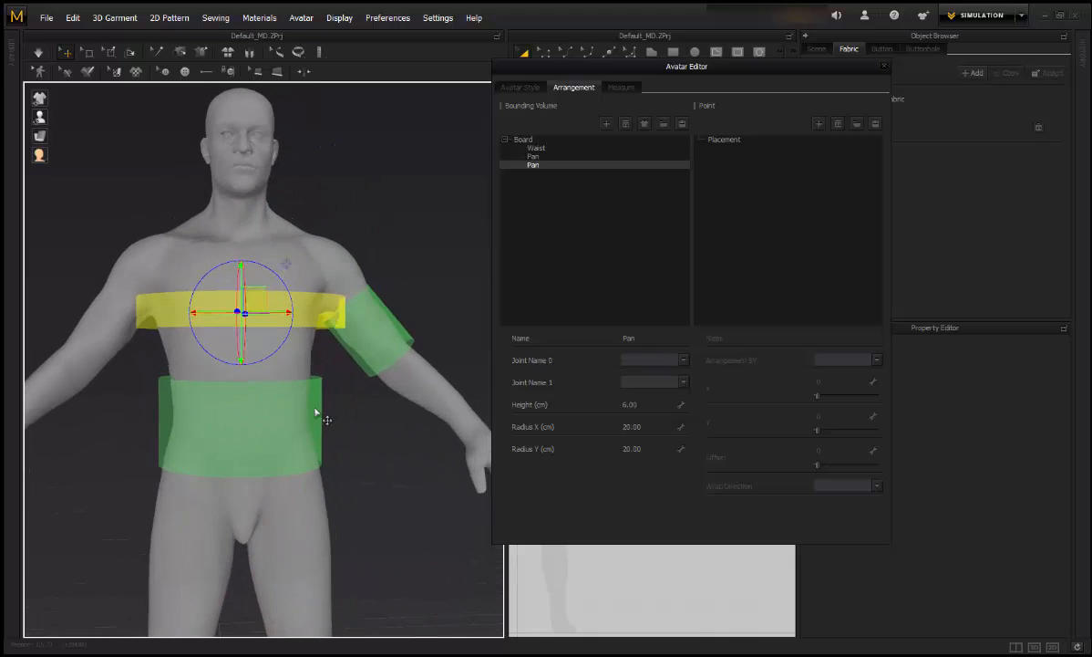
pyautogui.moveTo(287, 292); pyautogui.dragTo(274, 274)
pyautogui.moveTo(273, 274); pyautogui.dragTo(366, 358, button='right')
pyautogui.scroll(-3, 366, 358)
pyautogui.scroll(1, 439, 410)
pyautogui.click(436, 408)
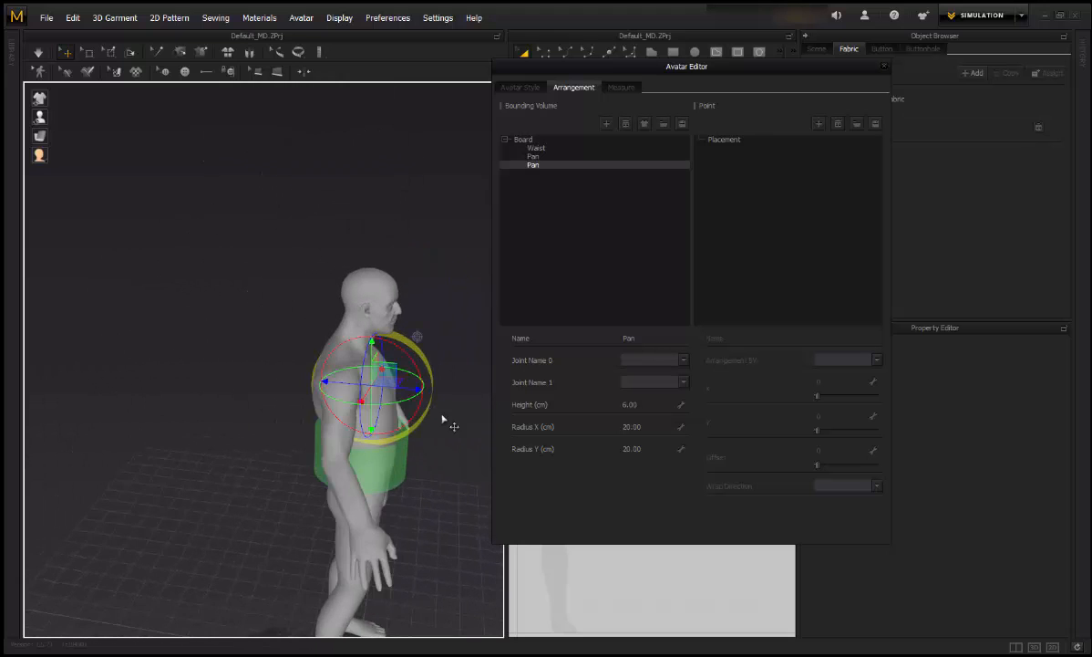
pyautogui.moveTo(418, 387); pyautogui.dragTo(391, 390)
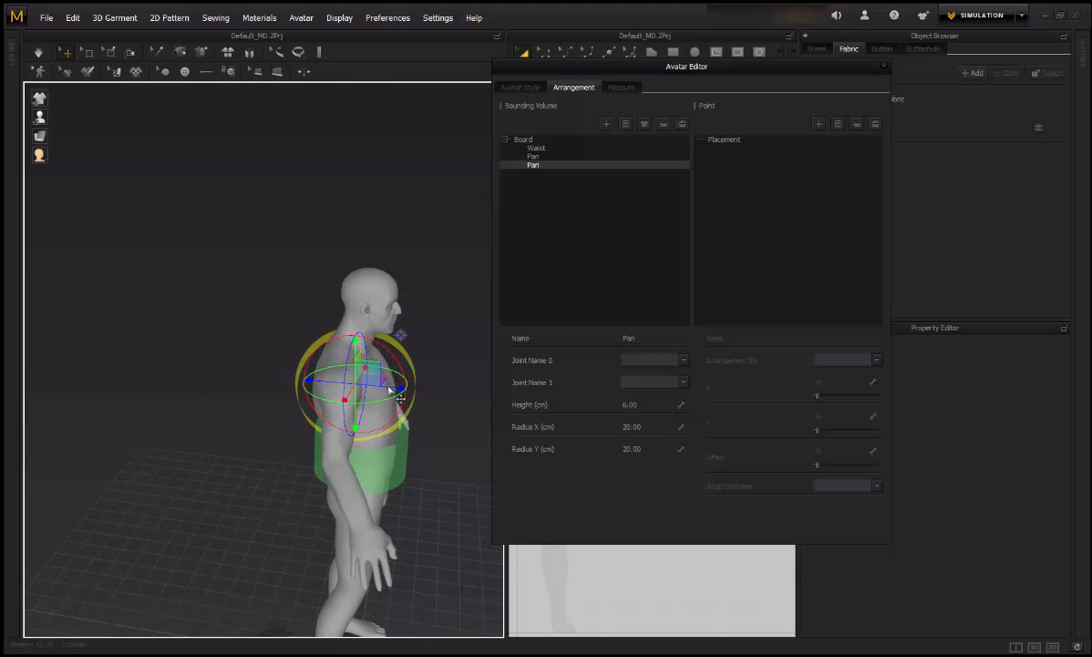
pyautogui.moveTo(390, 389); pyautogui.dragTo(365, 397, button='right')
# Step: Set the sash ring's Radius X to 25 and Radius Y to 15
pyautogui.doubleClick(651, 432)
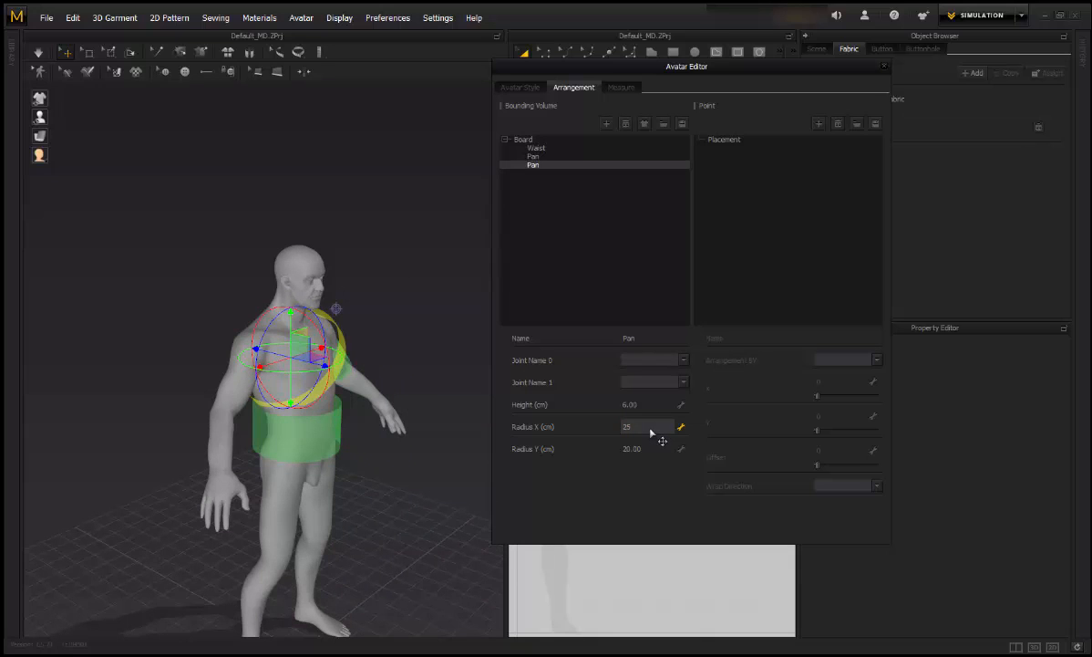
pyautogui.write('25')
pyautogui.press('Return')
pyautogui.doubleClick(656, 451)
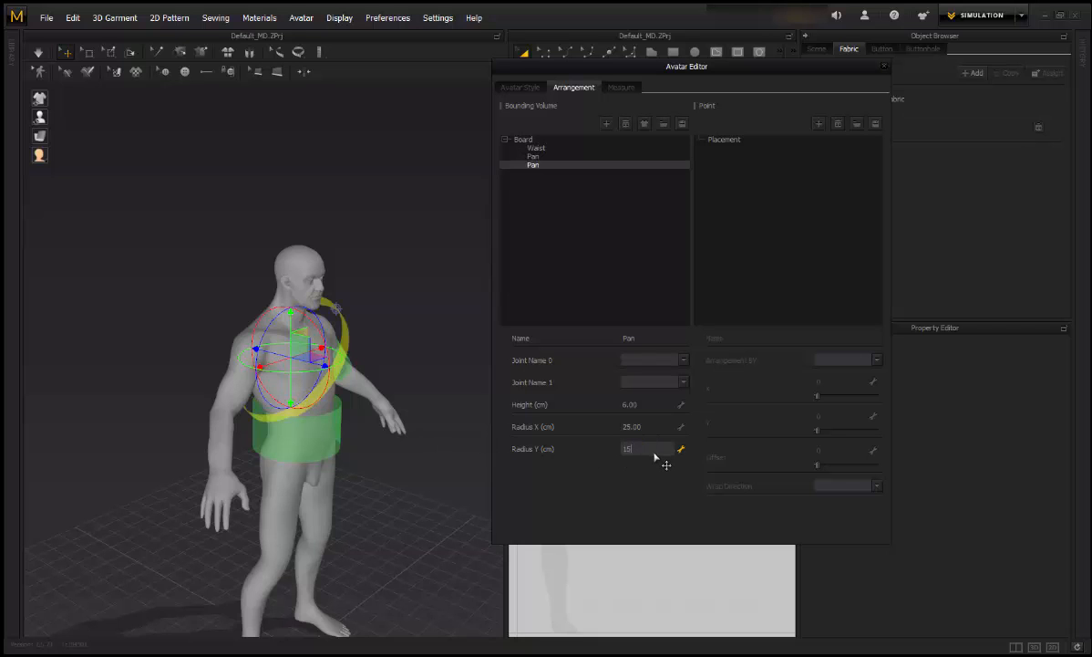
pyautogui.write('15')
pyautogui.press('Return')
pyautogui.scroll(5, 474, 444)
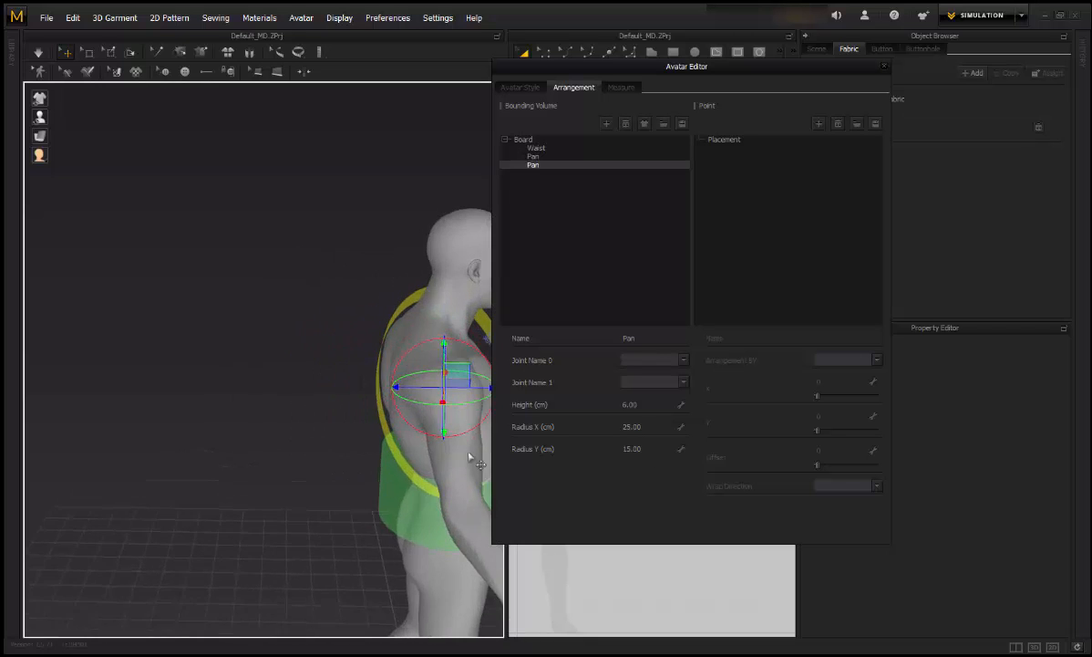
pyautogui.moveTo(357, 372); pyautogui.dragTo(229, 365, button='right')
pyautogui.moveTo(229, 362); pyautogui.dragTo(273, 368, button='middle')
pyautogui.moveTo(372, 329); pyautogui.dragTo(415, 349, button='middle')
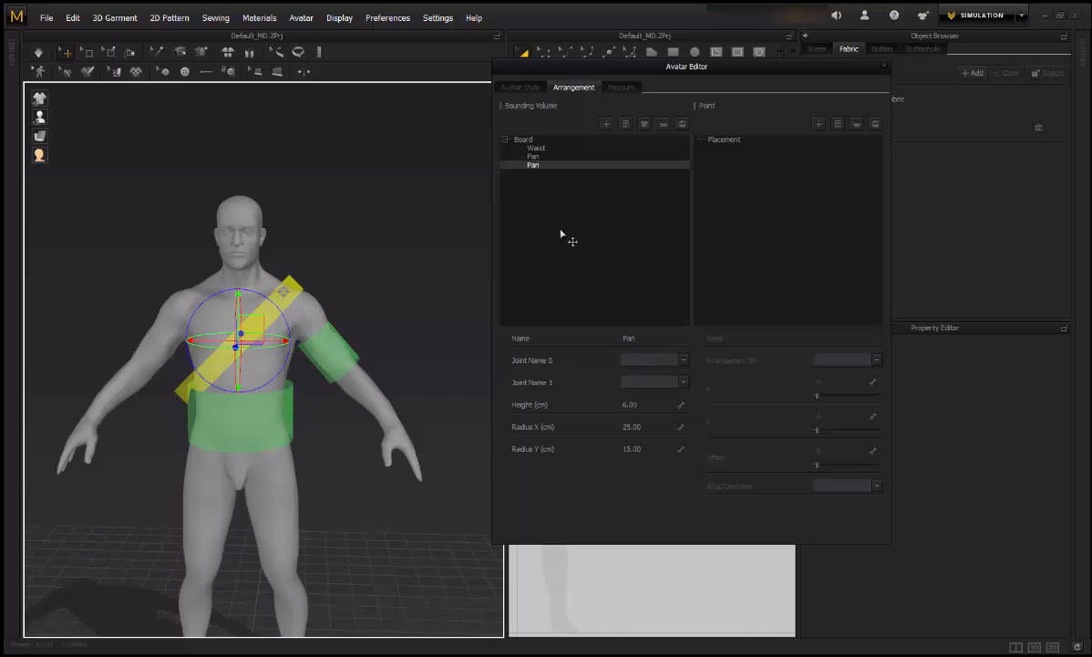
# Step: Rename the arm band bounding volume to L_UpperArm
pyautogui.click(529, 156)
pyautogui.doubleClick(641, 338)
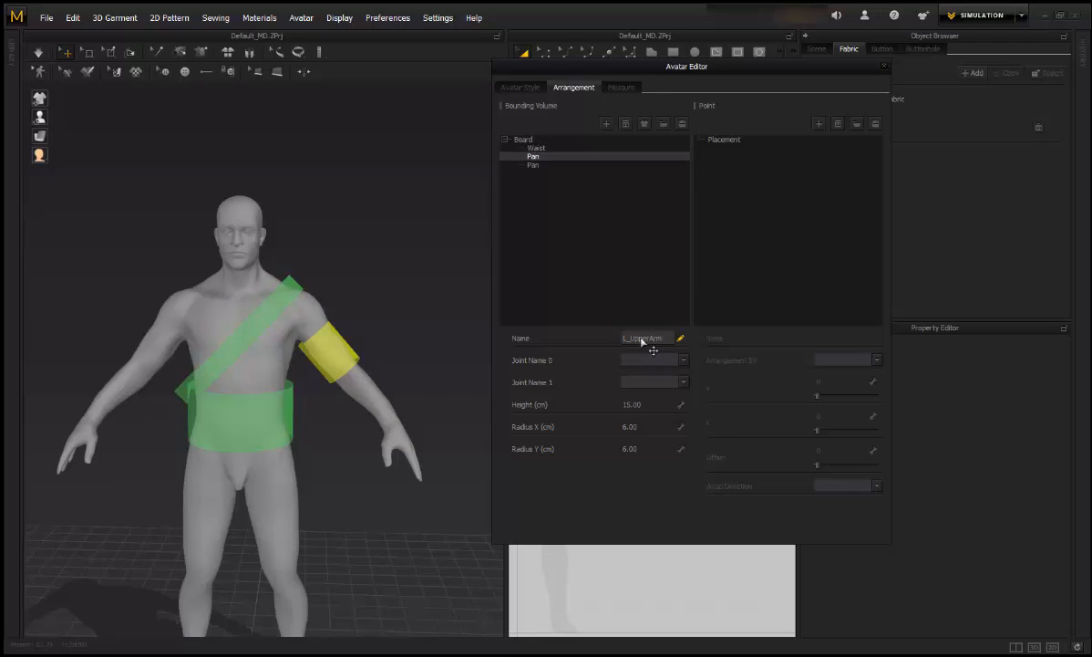
pyautogui.press('Return')
# Step: Rename the diagonal sash bounding volume to Chest_Belt
pyautogui.click(516, 165)
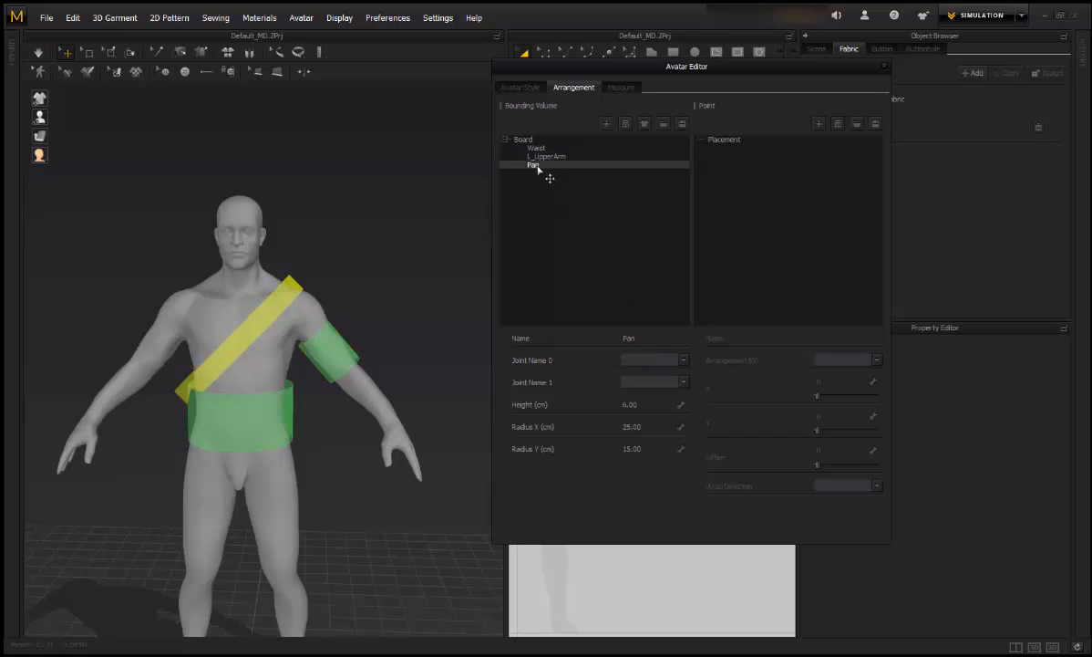
pyautogui.doubleClick(642, 337)
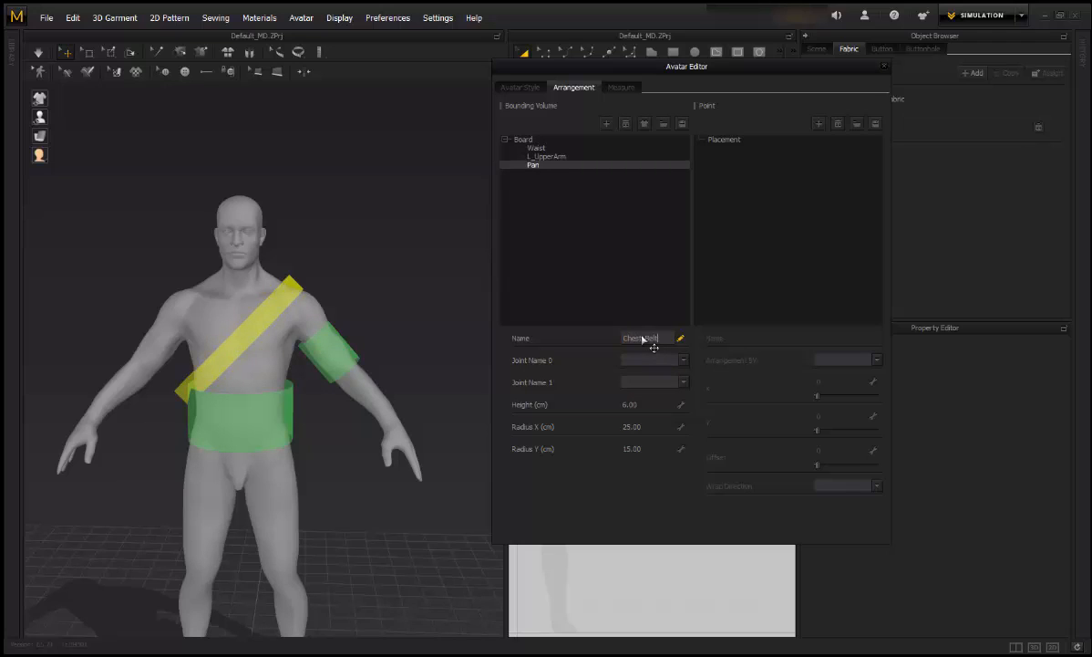
pyautogui.press('Return')
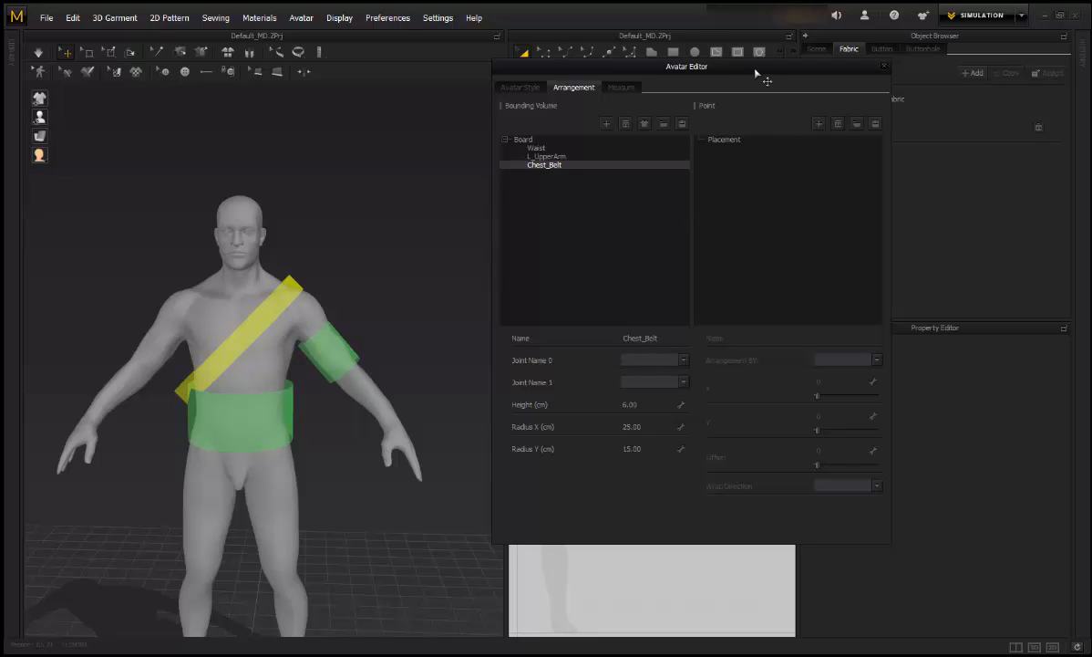
# Step: Add an arrangement point and assign it to the Waist bounding volume
pyautogui.moveTo(752, 69); pyautogui.dragTo(746, 84)
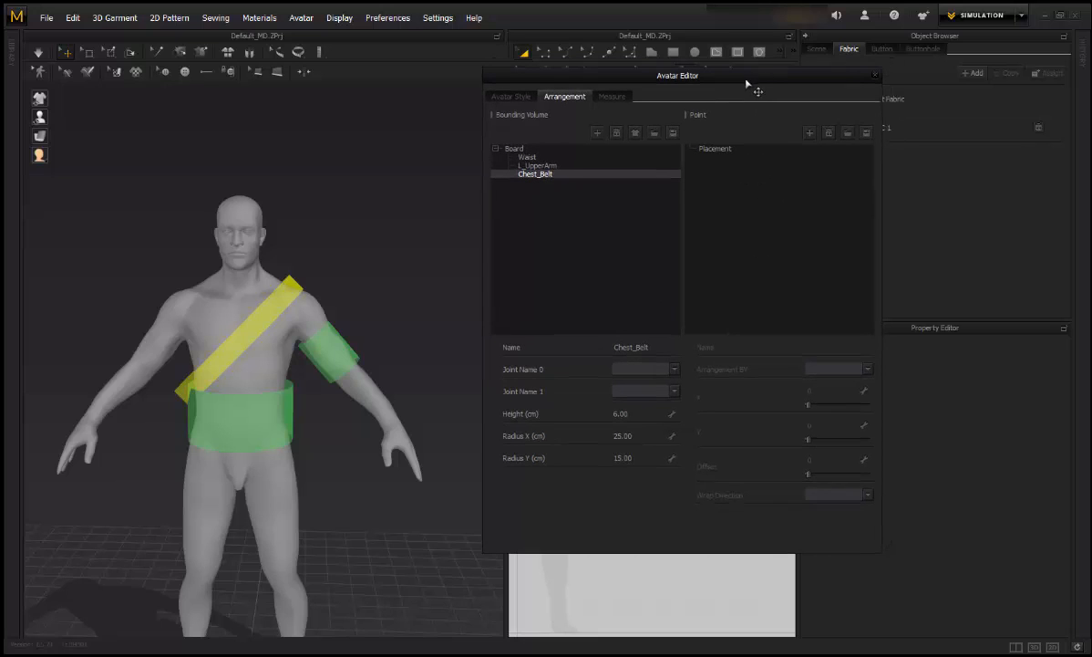
pyautogui.click(811, 133)
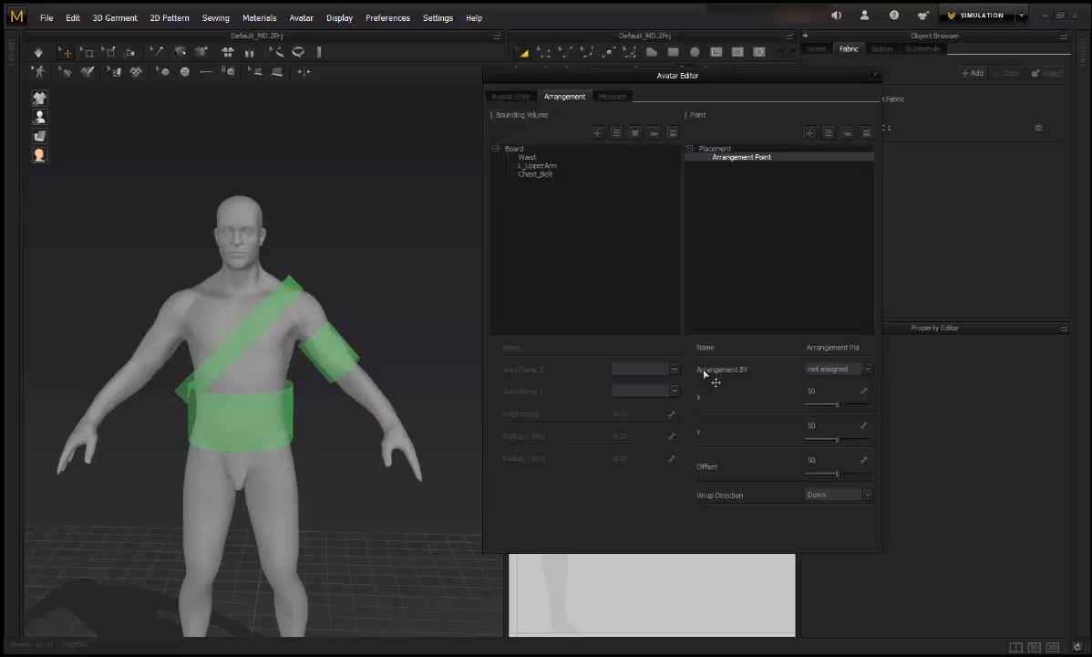
pyautogui.click(868, 370)
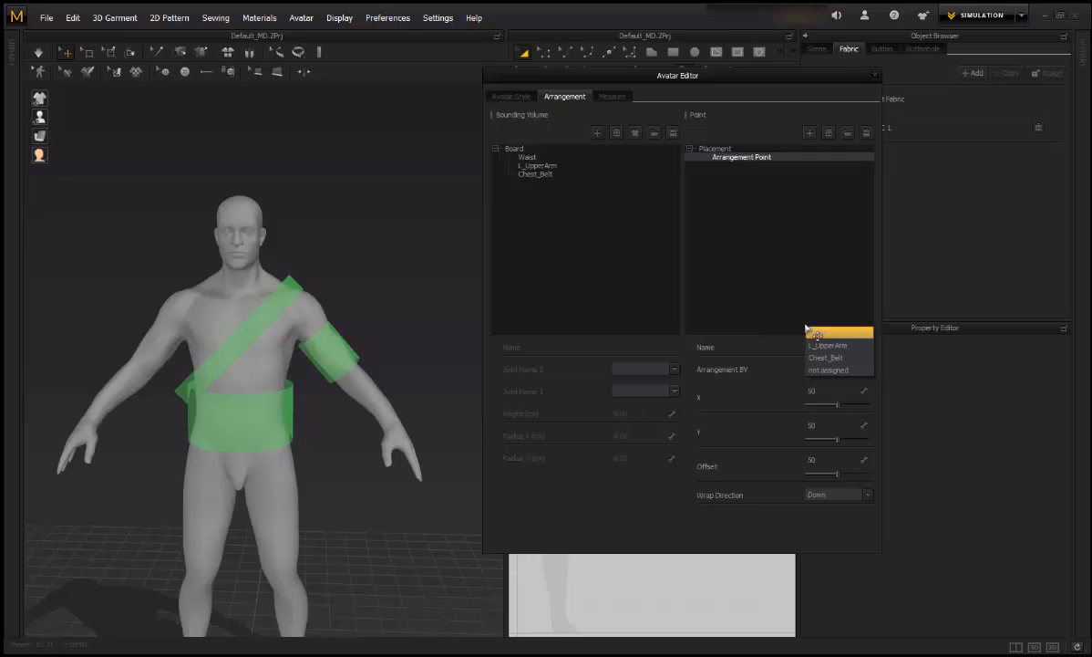
pyautogui.click(836, 338)
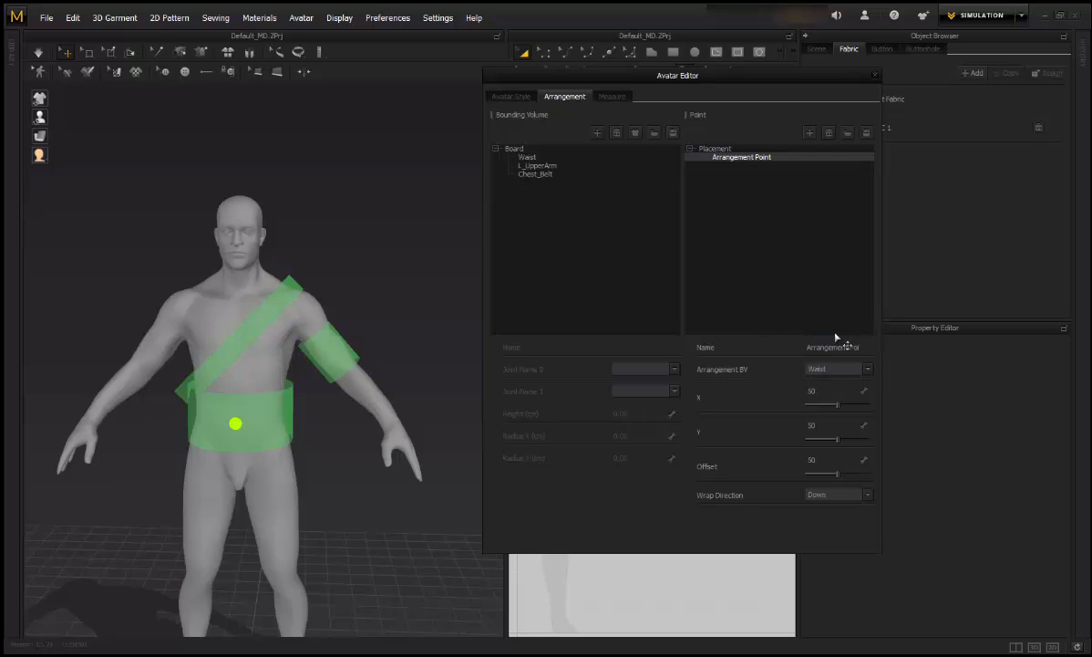
pyautogui.moveTo(231, 426); pyautogui.dragTo(232, 422)
pyautogui.click(347, 480)
pyautogui.moveTo(347, 480); pyautogui.dragTo(364, 480, button='right')
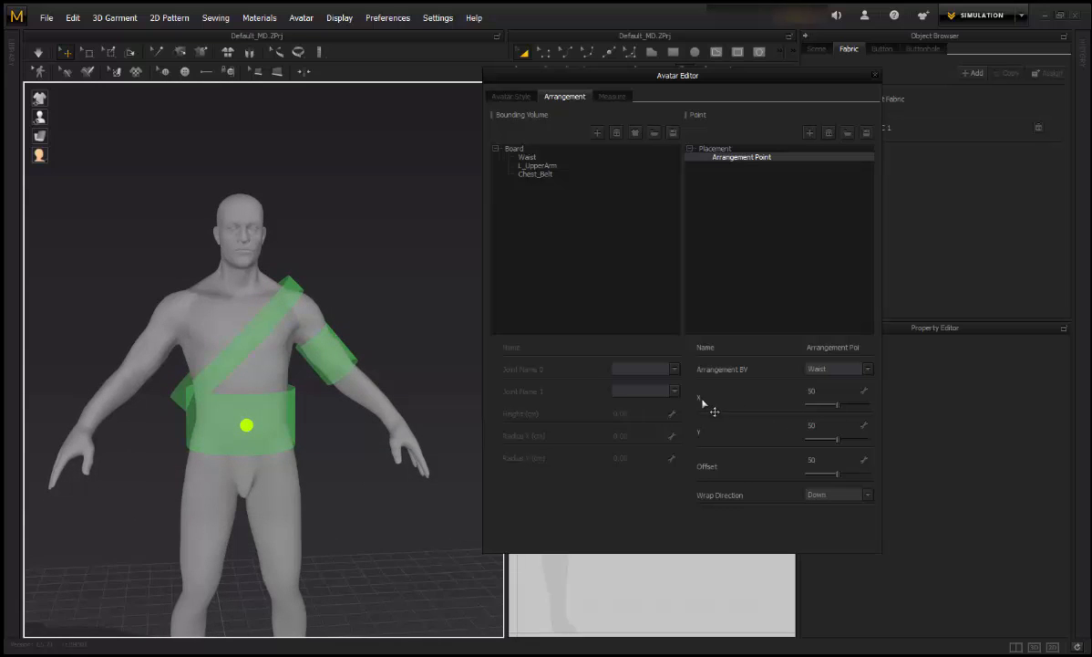
pyautogui.moveTo(837, 404)
pyautogui.mouseDown()
pyautogui.moveTo(826, 407)
pyautogui.moveTo(848, 408)
pyautogui.moveTo(832, 415)
pyautogui.moveTo(839, 406)
pyautogui.mouseUp()
pyautogui.click(834, 392)
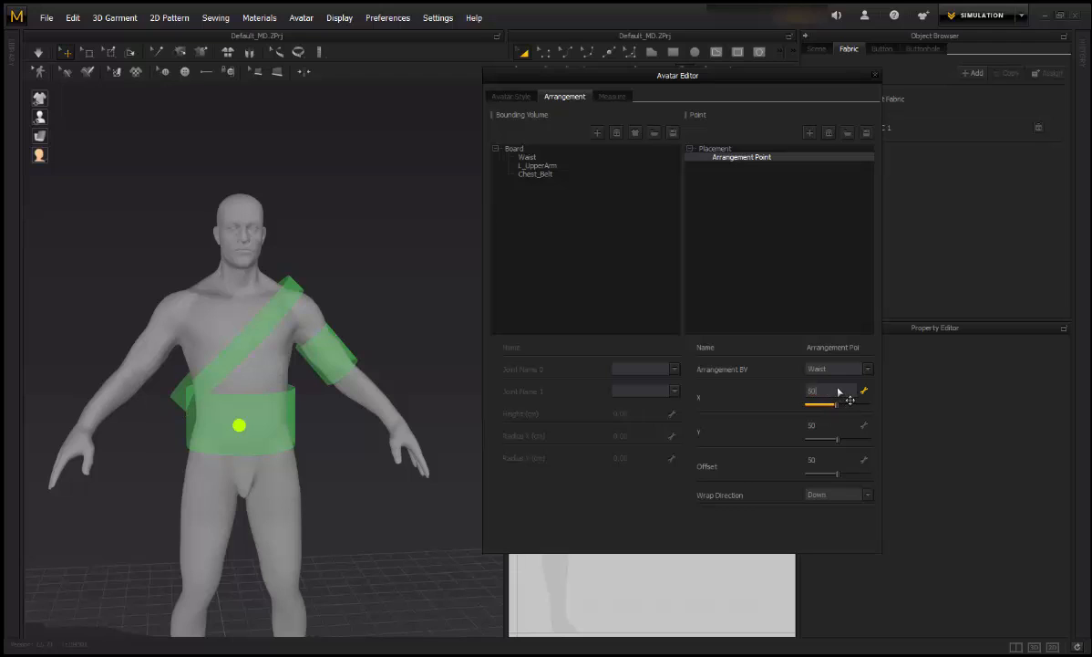
pyautogui.press('Return')
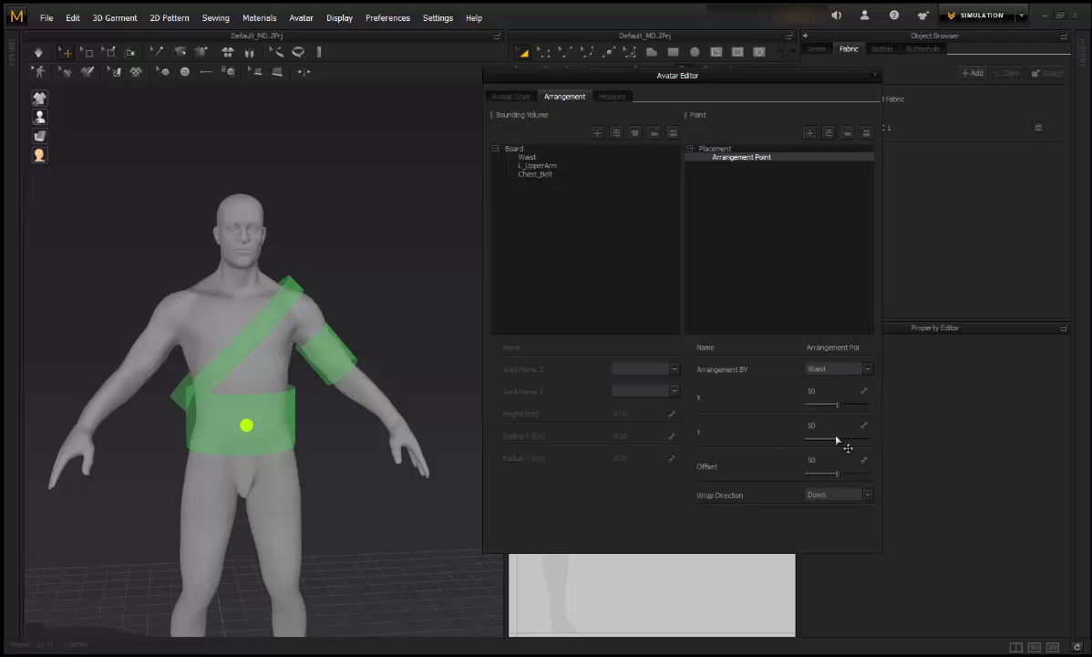
pyautogui.moveTo(836, 440)
pyautogui.mouseDown()
pyautogui.moveTo(858, 444)
pyautogui.moveTo(826, 439)
pyautogui.moveTo(833, 427)
pyautogui.mouseUp()
pyautogui.moveTo(363, 517); pyautogui.dragTo(456, 519, button='right')
pyautogui.scroll(5, 395, 495)
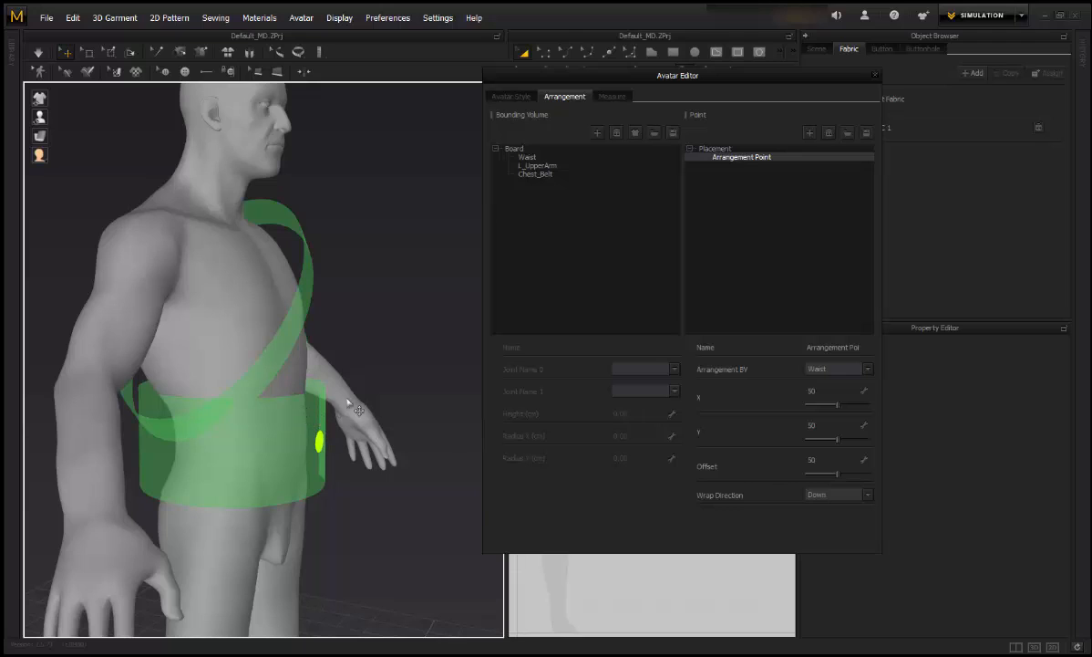
pyautogui.moveTo(840, 475)
pyautogui.mouseDown()
pyautogui.moveTo(863, 478)
pyautogui.moveTo(823, 476)
pyautogui.moveTo(834, 467)
pyautogui.mouseUp()
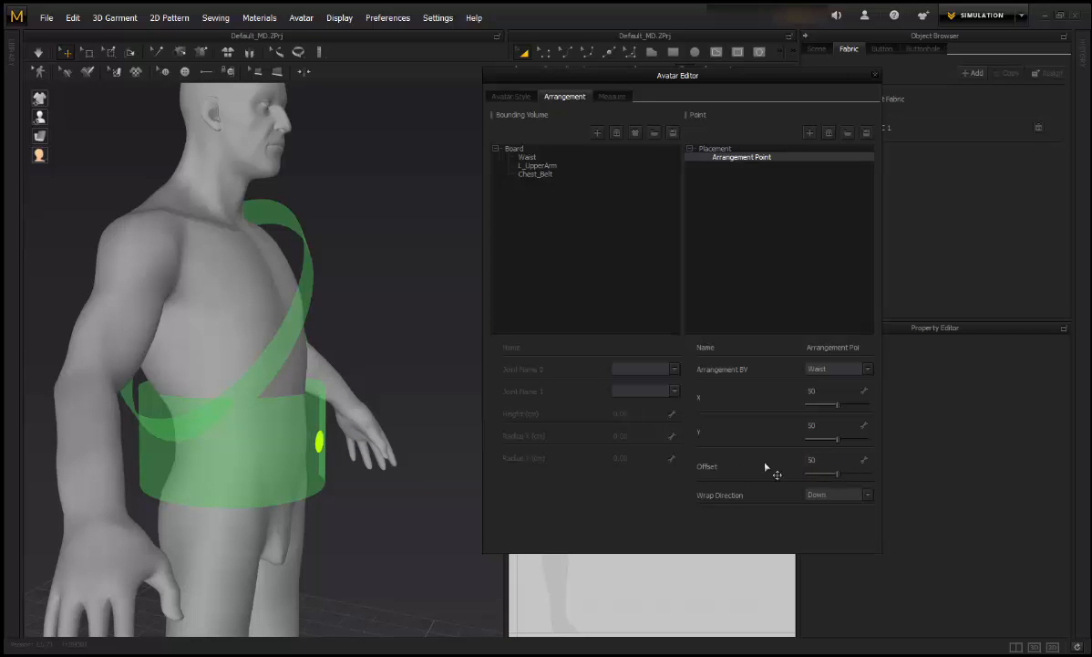
pyautogui.moveTo(348, 478); pyautogui.dragTo(427, 502, button='right')
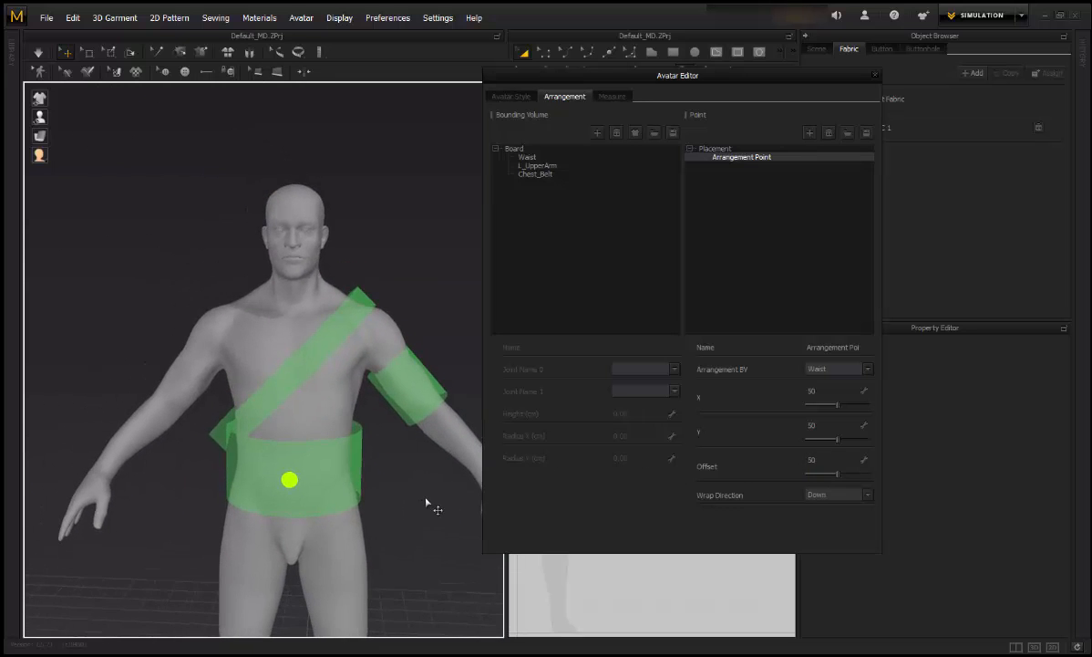
# Step: Rename the waist arrangement point to Point_Waist
pyautogui.doubleClick(841, 348)
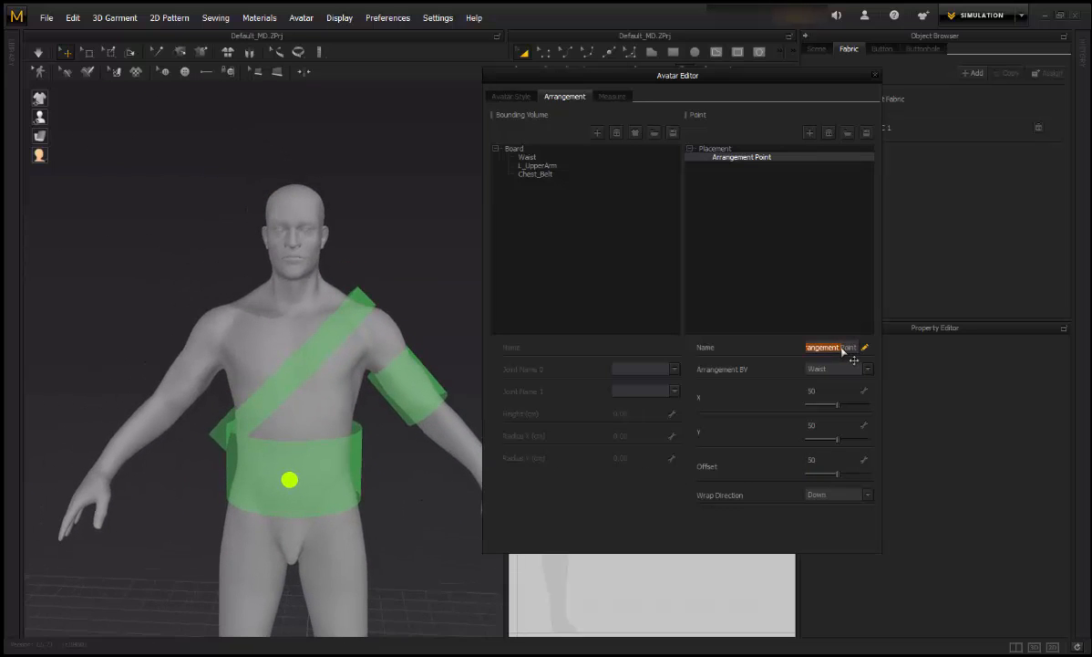
pyautogui.write('Point_Waist')
pyautogui.press('Return')
pyautogui.click(799, 259)
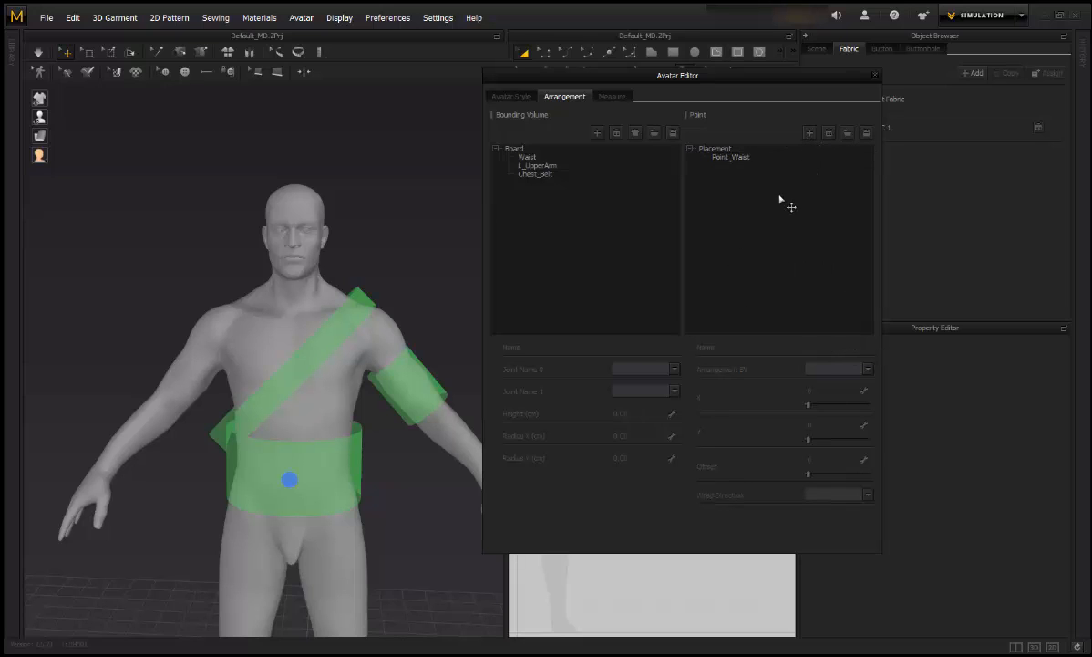
# Step: Add a second arrangement point on L_UpperArm and name it Point_L_UpperArm
pyautogui.click(809, 133)
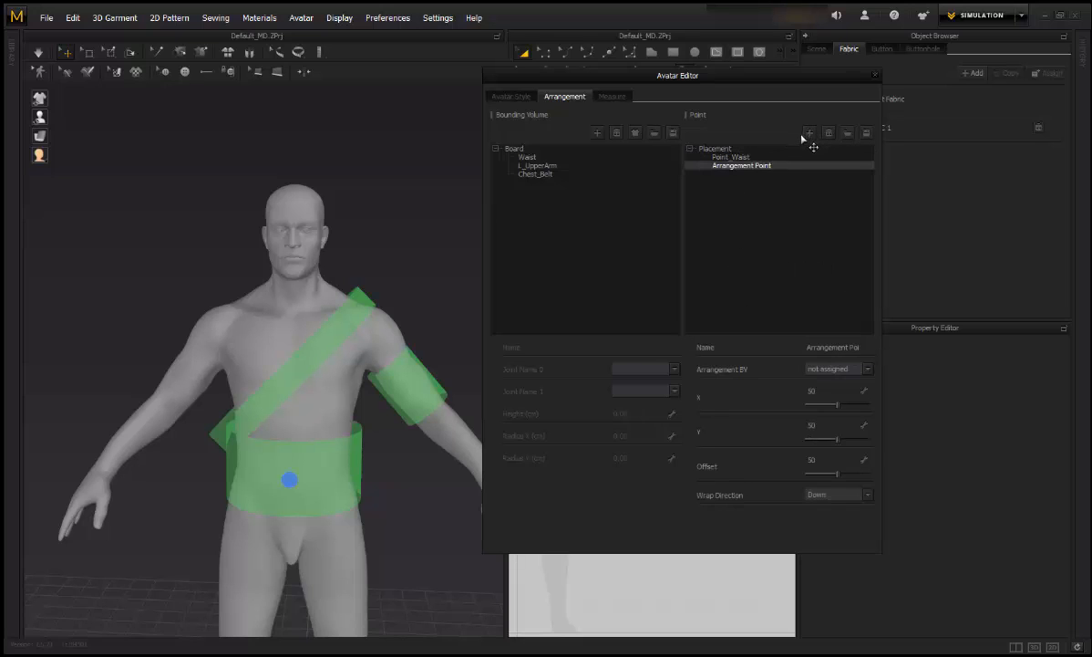
pyautogui.click(841, 369)
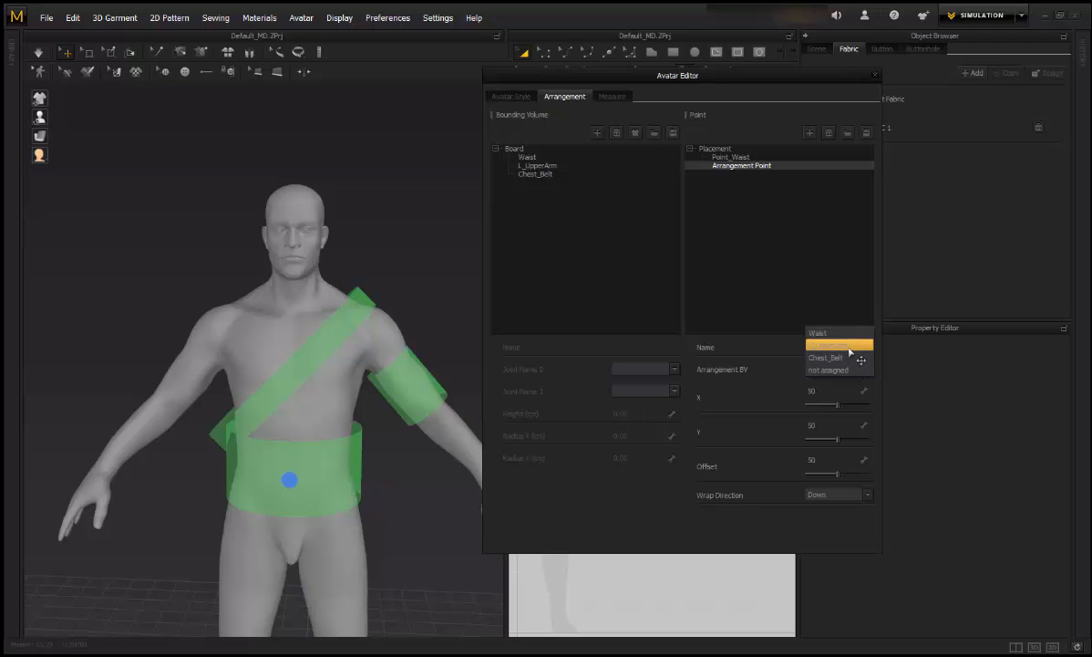
pyautogui.click(848, 347)
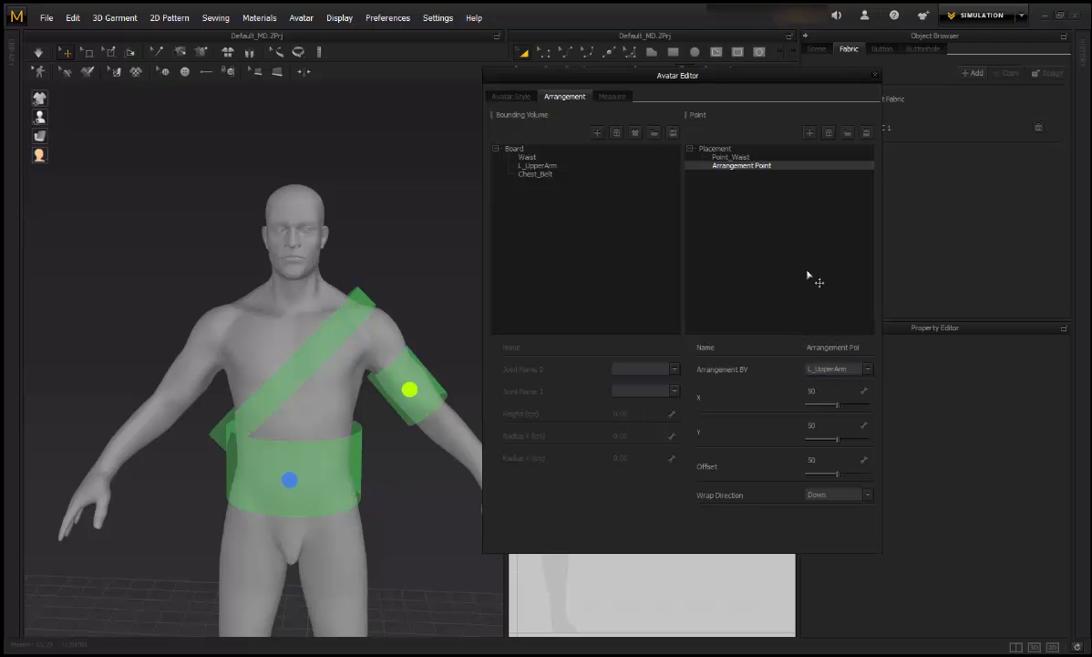
pyautogui.doubleClick(841, 347)
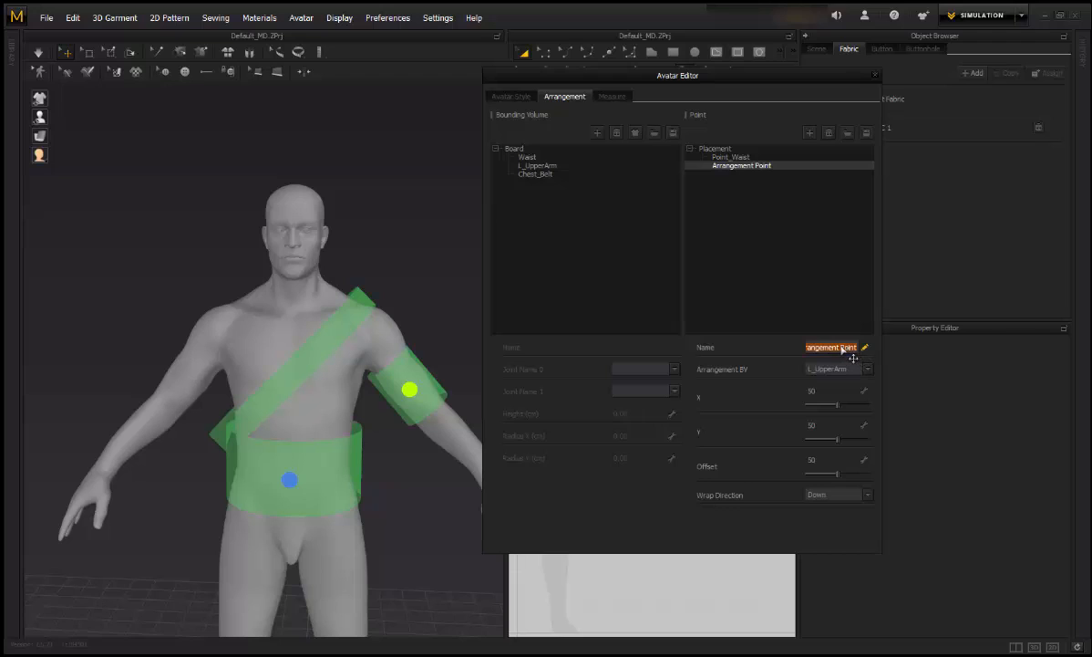
pyautogui.write('Point')
pyautogui.press('Return')
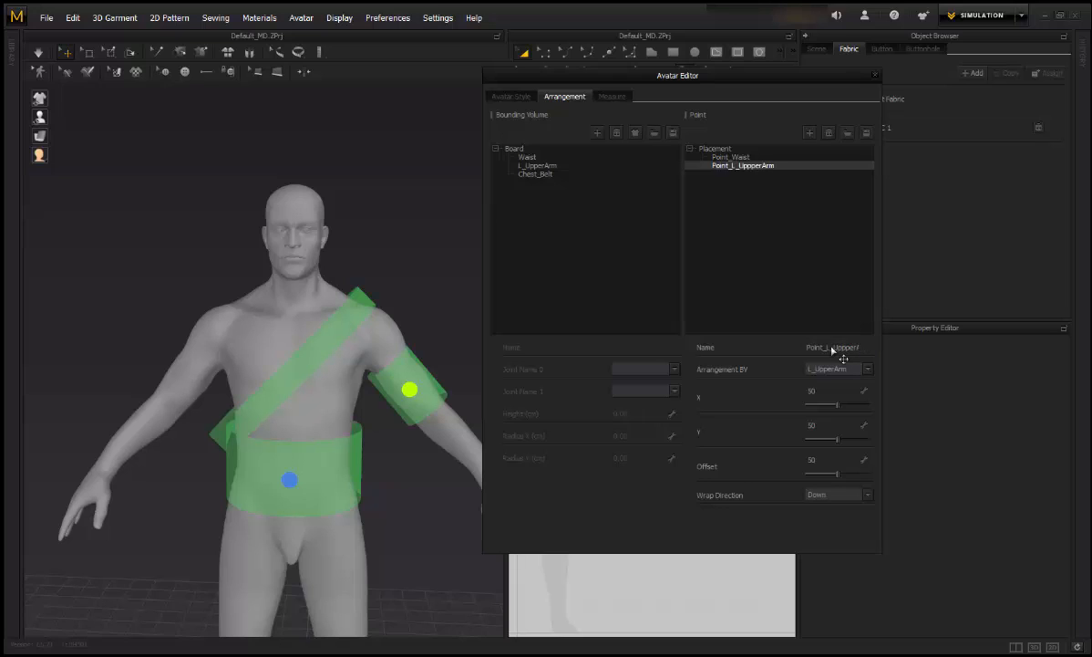
# Step: Slide Point_L_UppperArm's X to 74 and orbit around the avatar to check the marker's new position
pyautogui.moveTo(390, 422); pyautogui.dragTo(350, 426, button='right')
pyautogui.scroll(5, 319, 451)
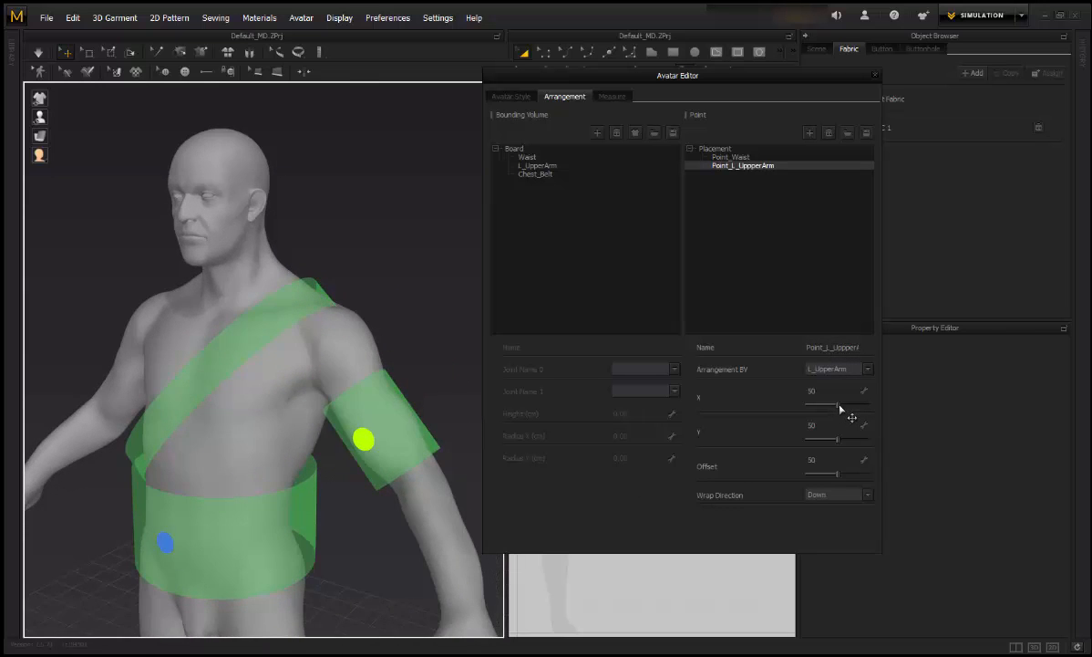
pyautogui.moveTo(840, 408); pyautogui.dragTo(856, 407)
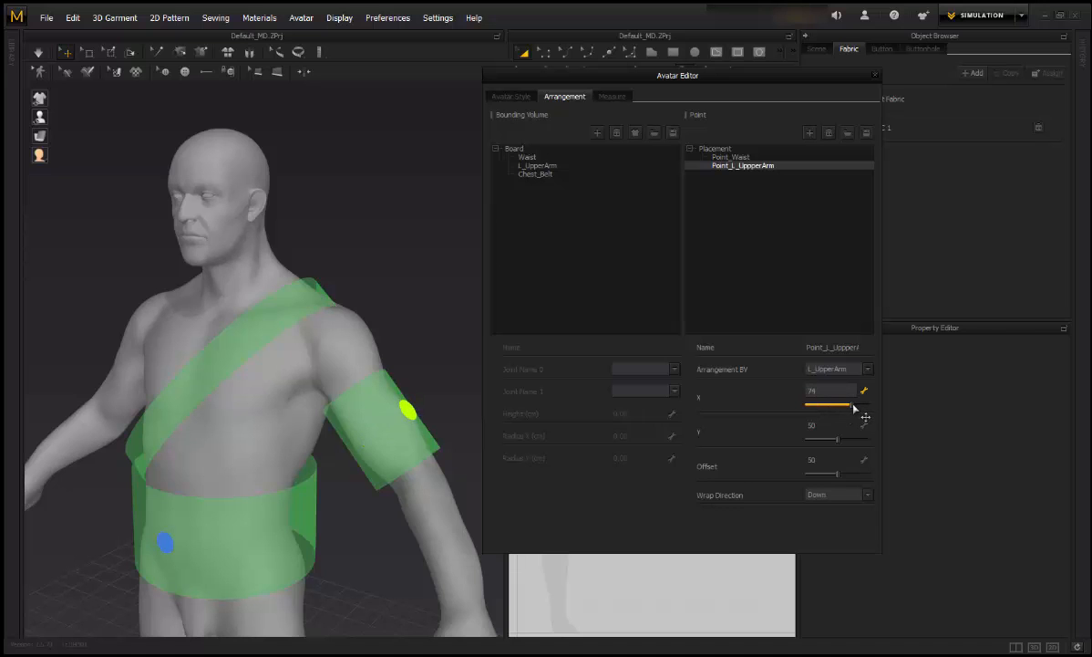
pyautogui.moveTo(447, 451); pyautogui.dragTo(269, 470, button='right')
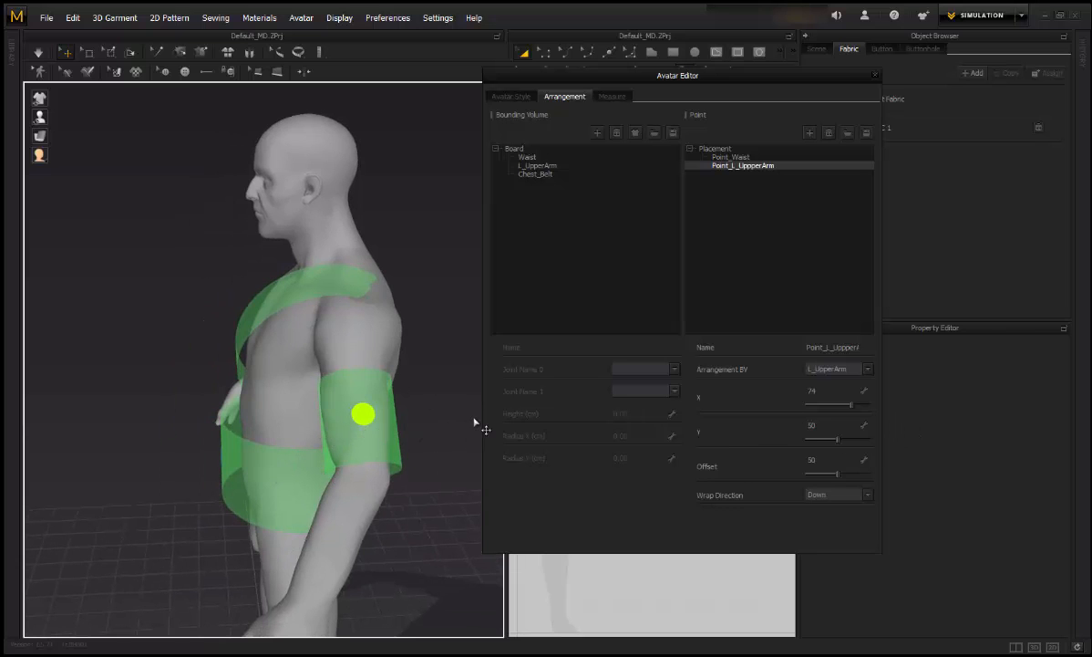
pyautogui.moveTo(375, 448); pyautogui.dragTo(478, 441, button='right')
pyautogui.scroll(3, 349, 462)
pyautogui.scroll(-3, 478, 442)
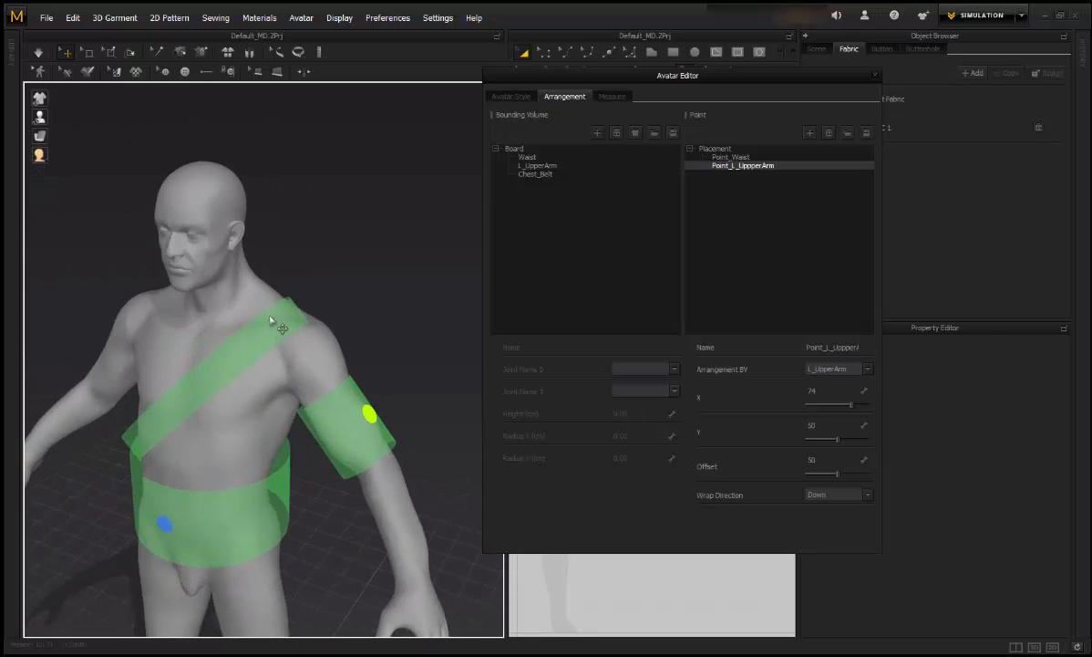
pyautogui.click(299, 336)
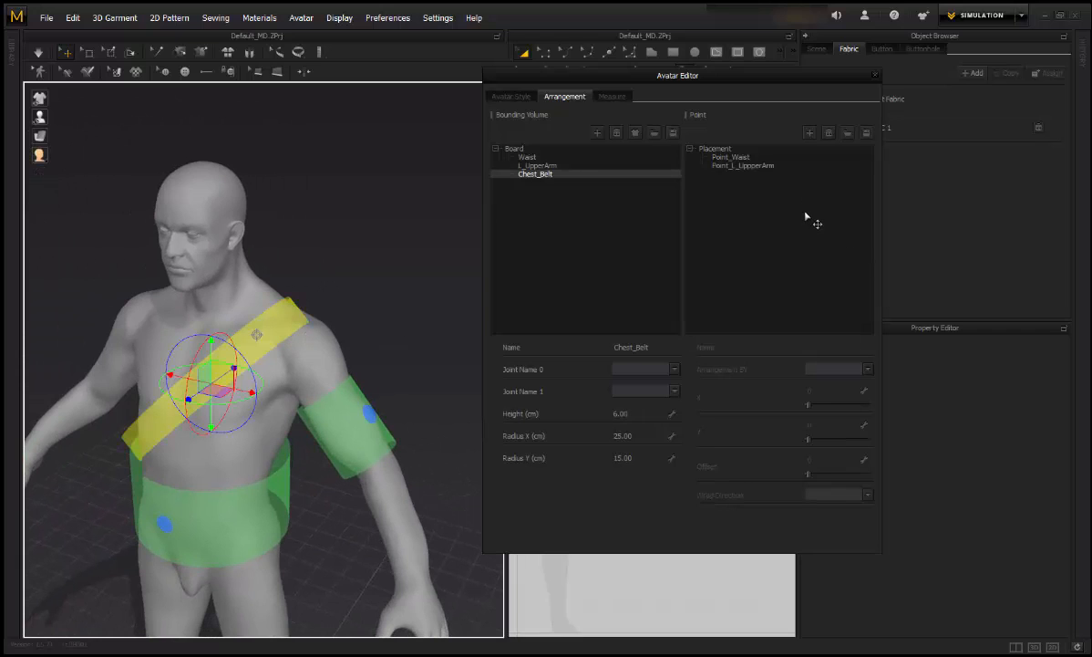
# Step: Add a third arrangement point on Chest_Belt with X 76, up near the shoulder
pyautogui.click(809, 132)
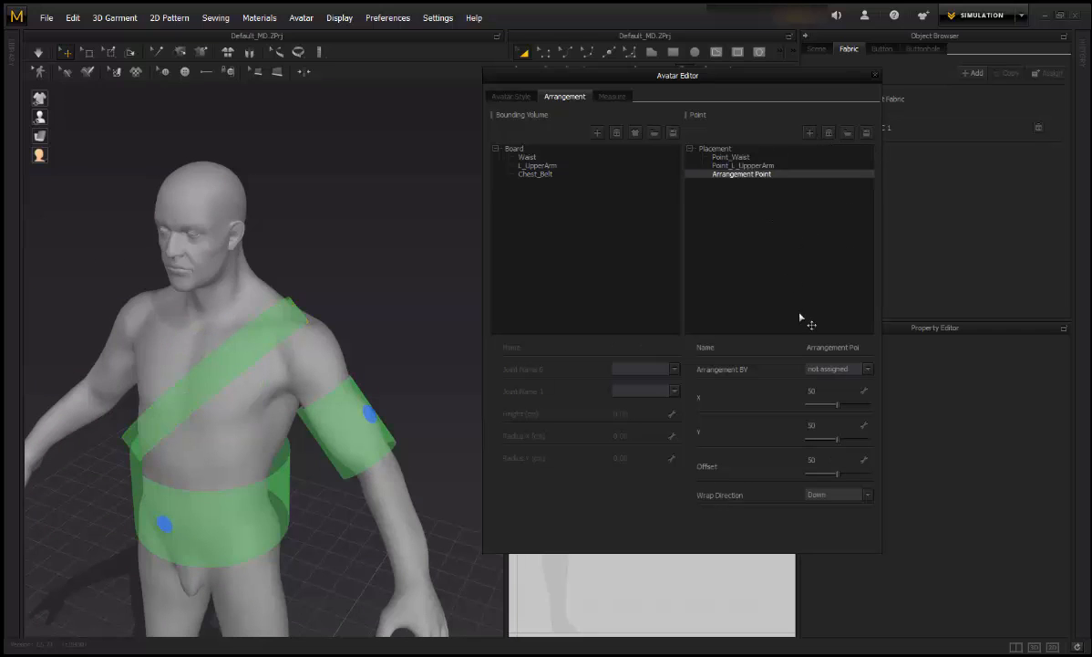
pyautogui.click(812, 368)
pyautogui.click(837, 356)
pyautogui.moveTo(837, 405); pyautogui.dragTo(854, 405)
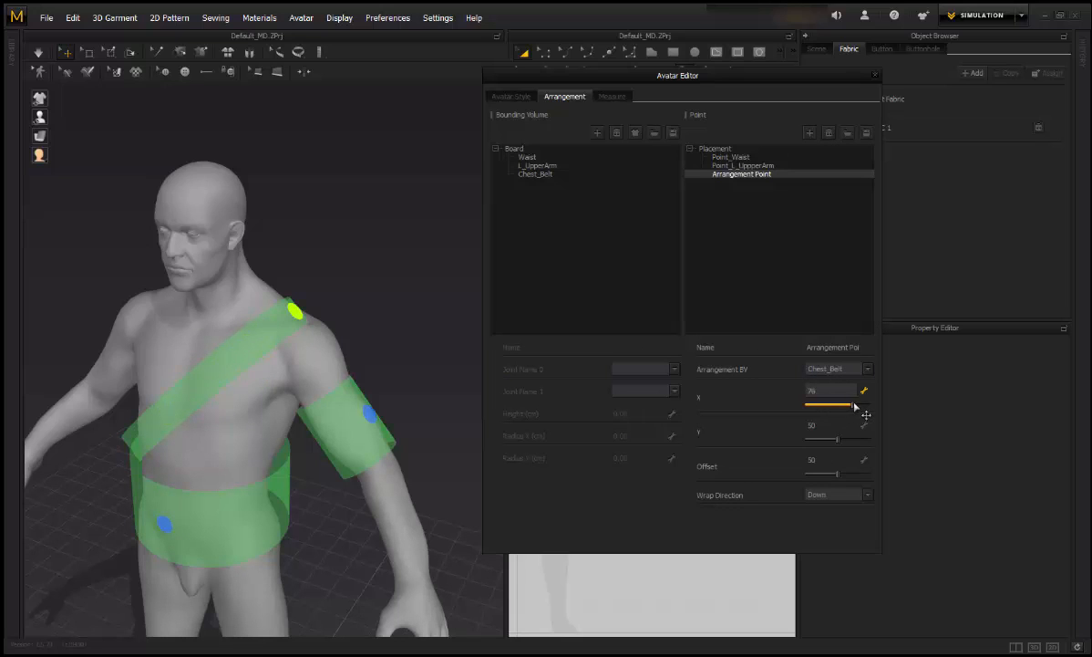
pyautogui.moveTo(289, 332); pyautogui.dragTo(332, 336, button='right')
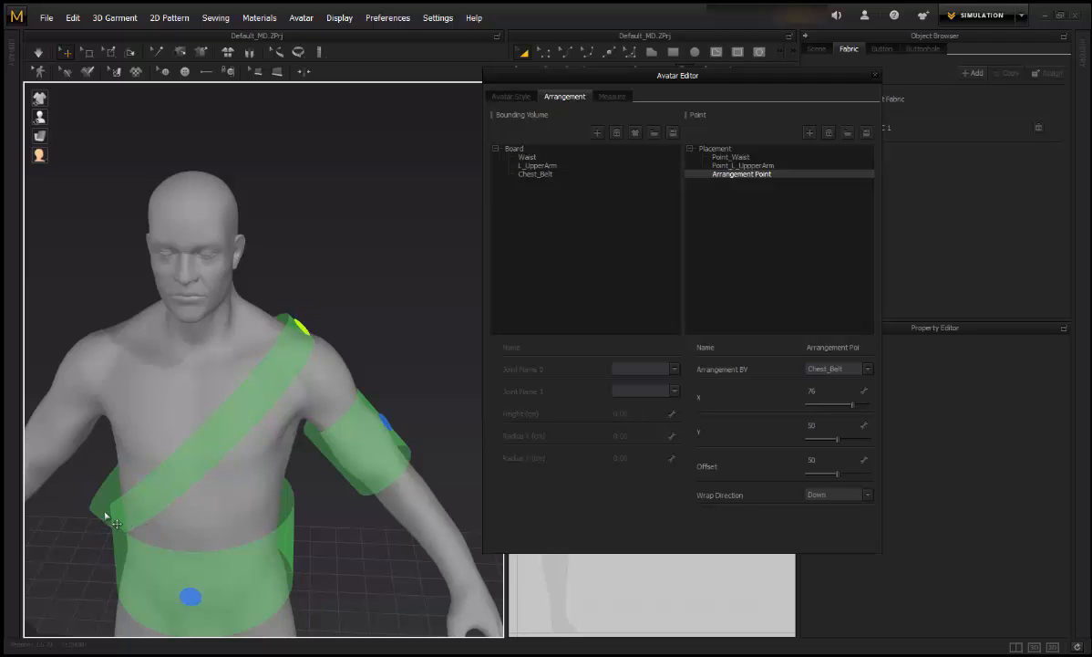
pyautogui.moveTo(361, 356); pyautogui.dragTo(222, 349, button='right')
# Step: Tilt the Chest_Belt volume slightly and set its Radius Y to 20 cm
pyautogui.click(228, 342)
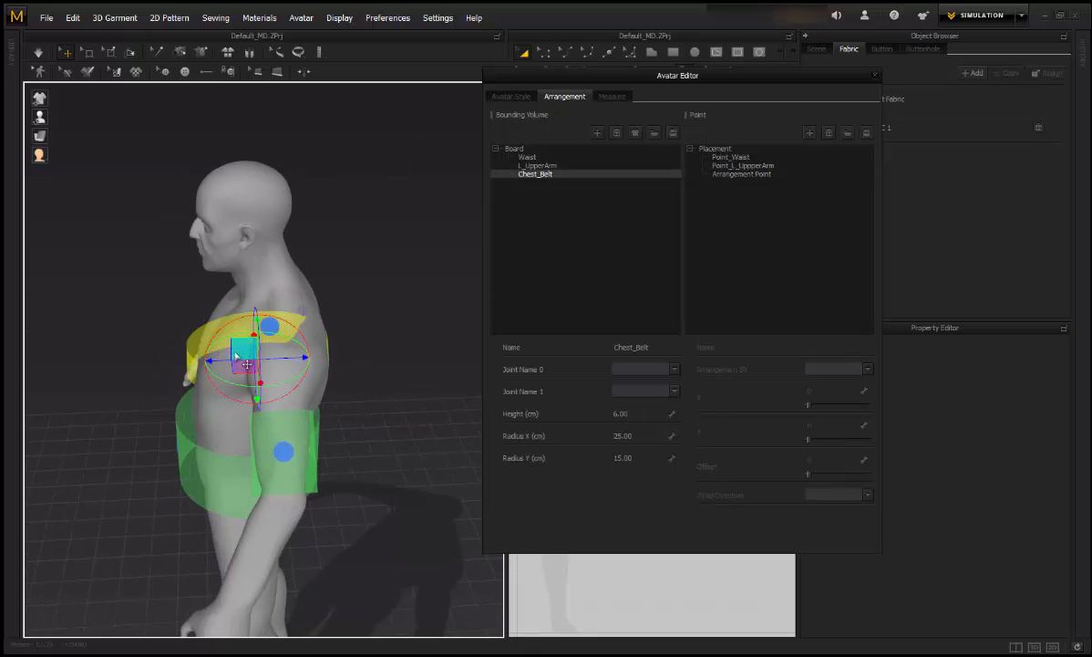
pyautogui.moveTo(300, 363)
pyautogui.mouseDown()
pyautogui.moveTo(317, 364)
pyautogui.moveTo(294, 363)
pyautogui.mouseUp()
pyautogui.moveTo(294, 363); pyautogui.dragTo(505, 344, button='right')
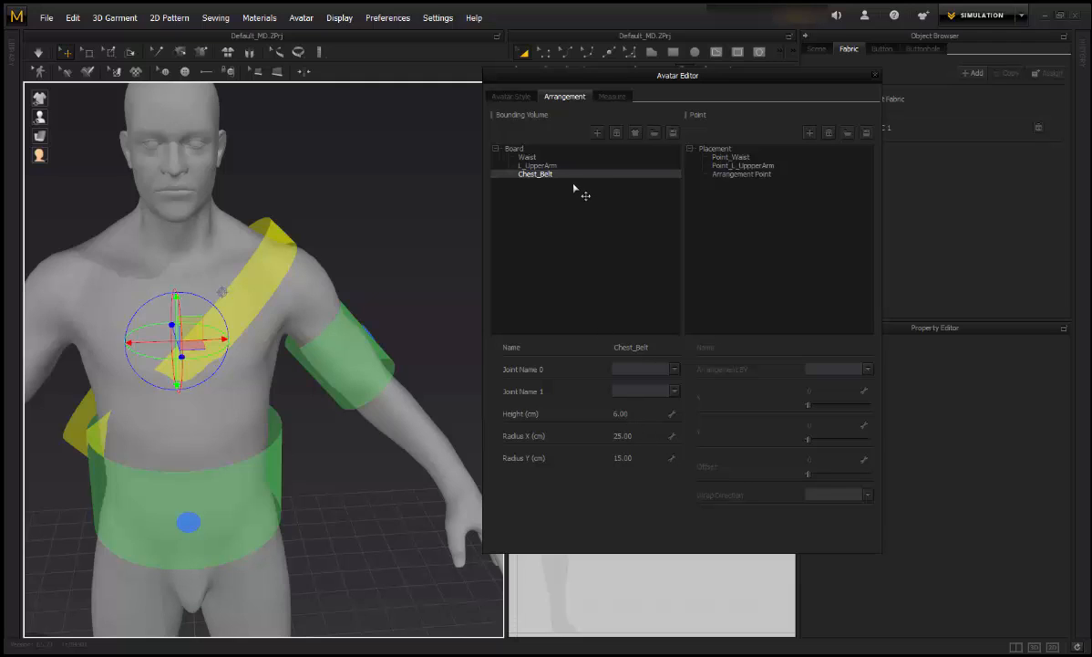
pyautogui.click(641, 458)
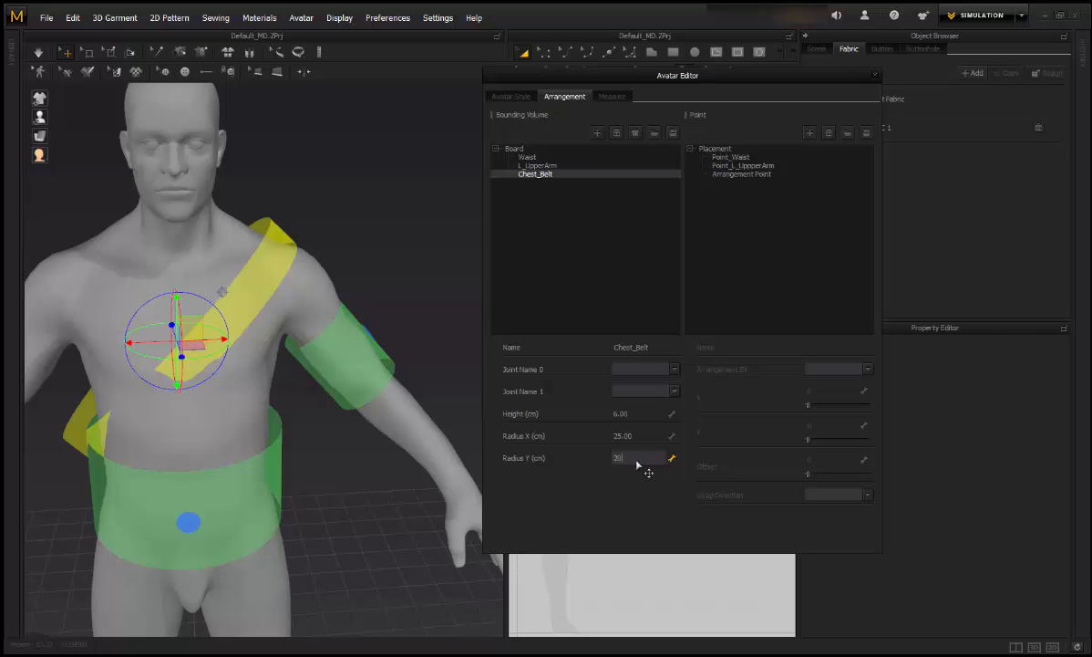
pyautogui.press('Return')
# Step: Close the Avatar Editor and deselect the avatar in the 3D view
pyautogui.moveTo(365, 360); pyautogui.dragTo(359, 503, button='right')
pyautogui.moveTo(404, 505); pyautogui.dragTo(450, 443, button='middle')
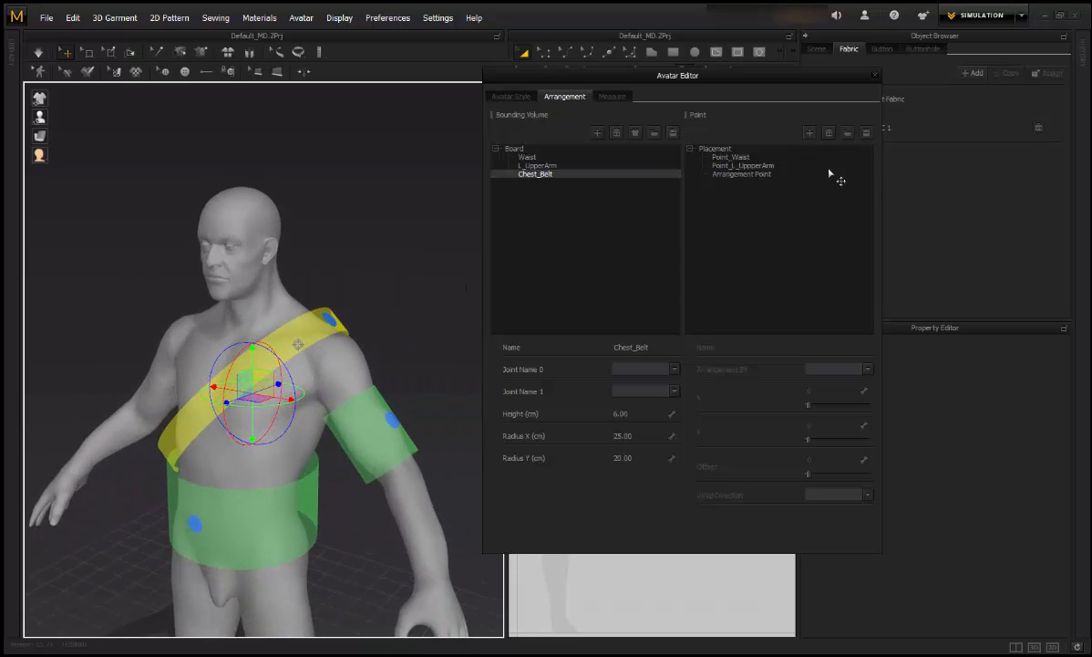
pyautogui.click(876, 76)
pyautogui.moveTo(463, 297); pyautogui.dragTo(434, 235, button='right')
pyautogui.click(434, 236)
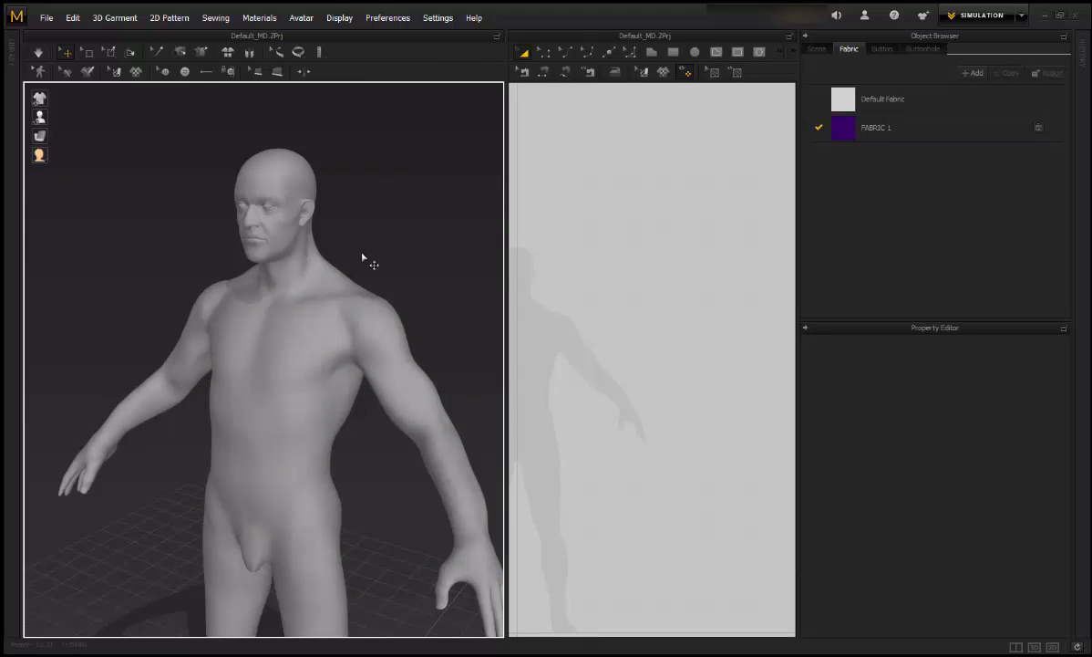
# Step: Display the arrangement points and green volumes around the avatar's waist, chest and upper arm
pyautogui.moveTo(362, 258)
pyautogui.mouseDown(button='right')
pyautogui.moveTo(420, 258)
pyautogui.moveTo(371, 260)
pyautogui.mouseUp(button='right')
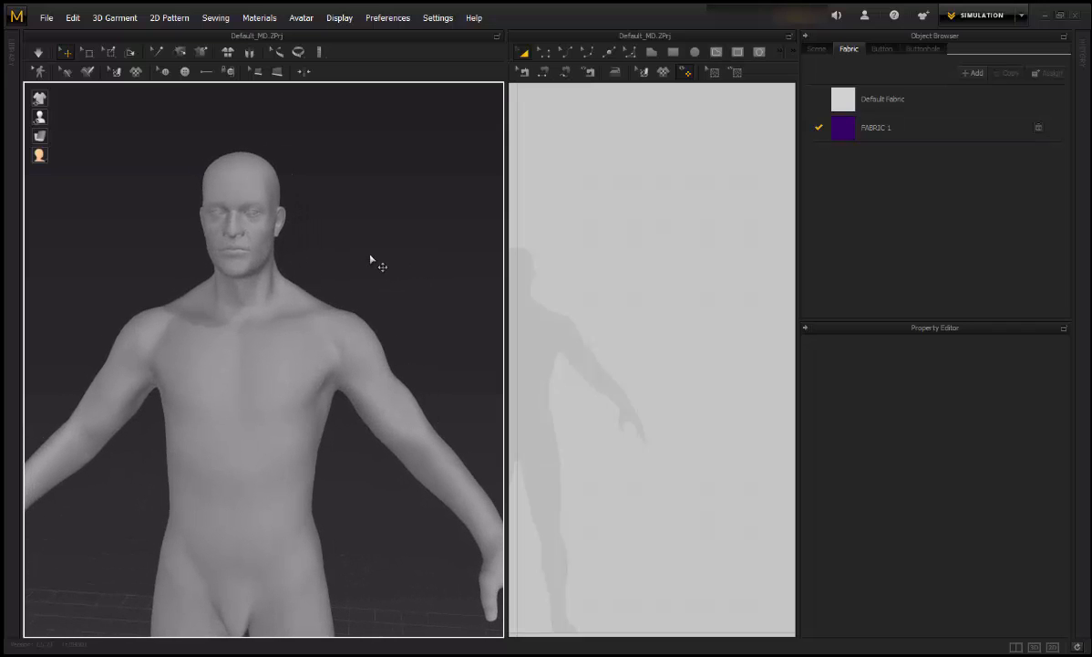
pyautogui.moveTo(53, 130)
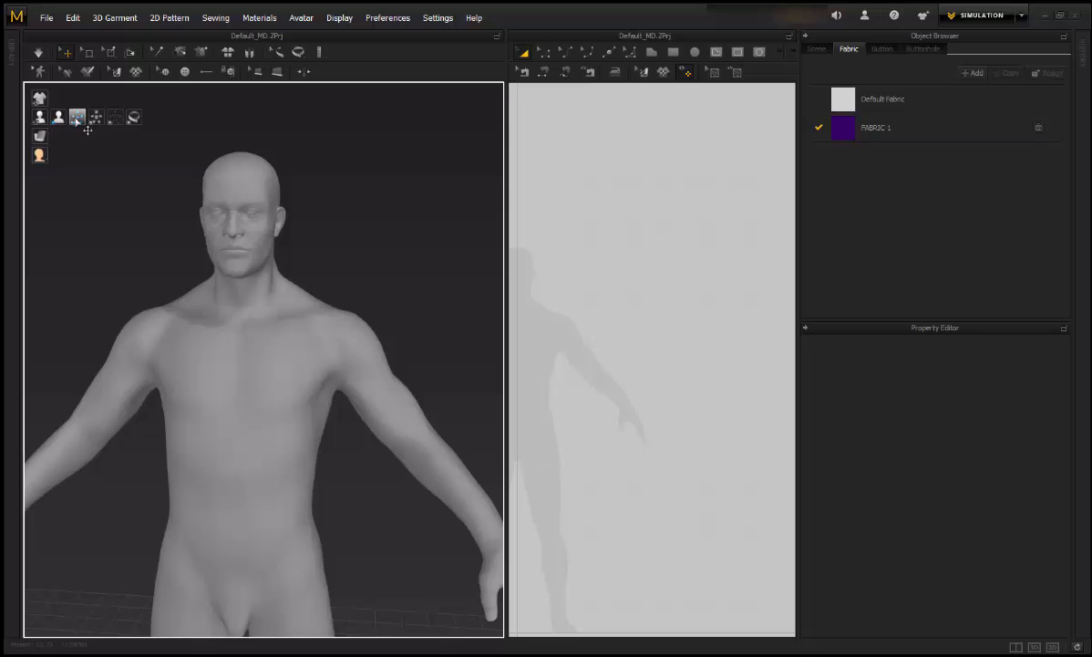
pyautogui.click(78, 119)
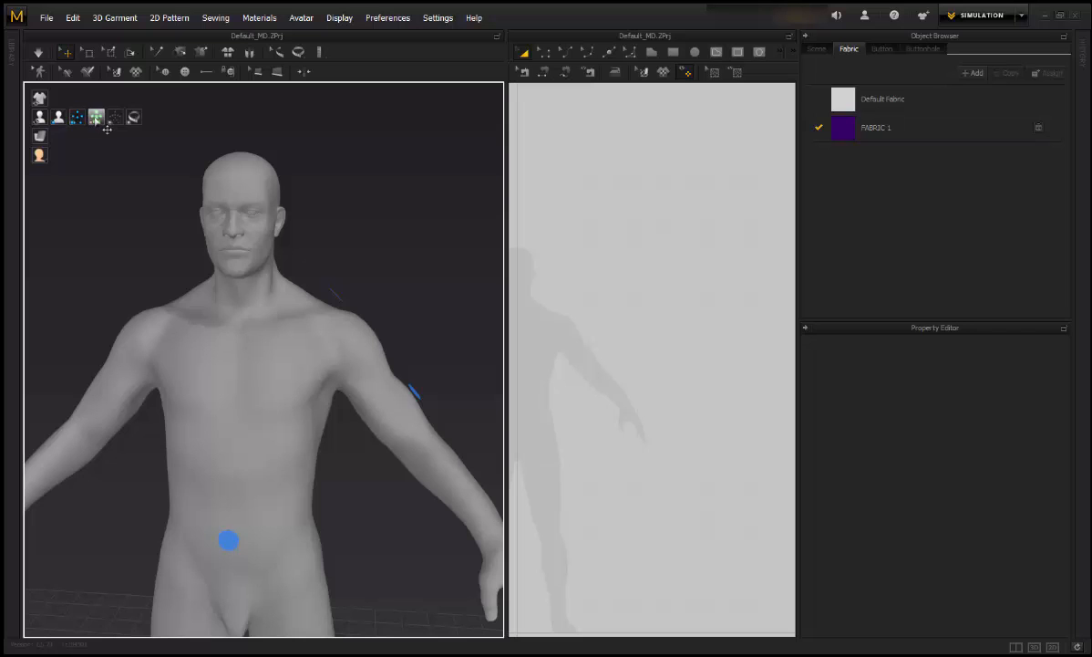
pyautogui.click(109, 128)
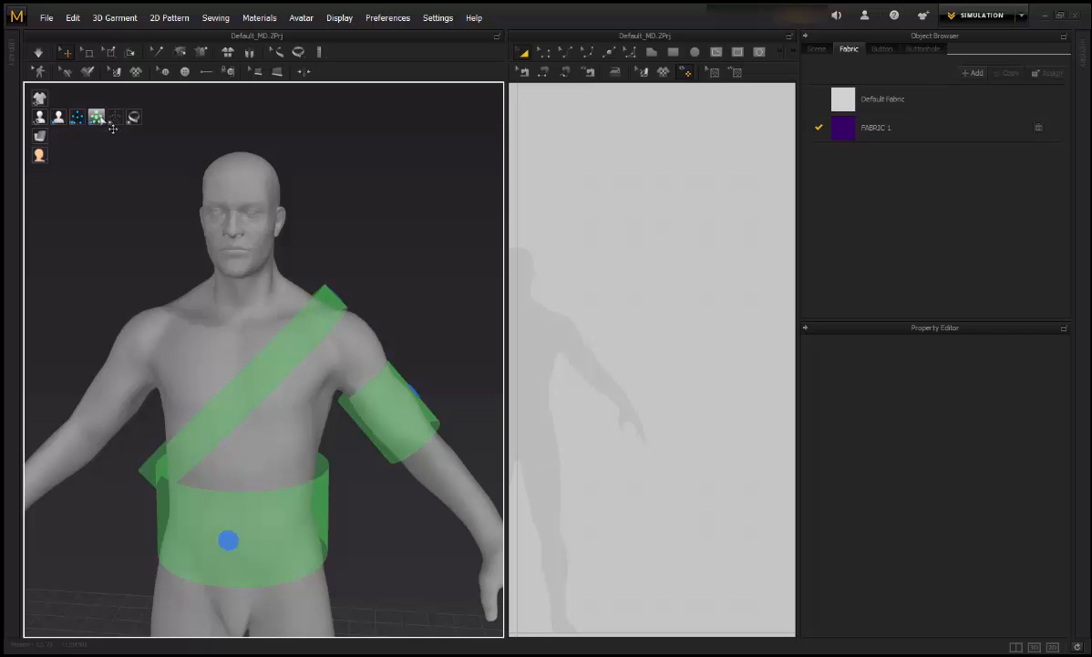
pyautogui.moveTo(266, 207); pyautogui.dragTo(732, 388, button='right')
pyautogui.click(673, 52)
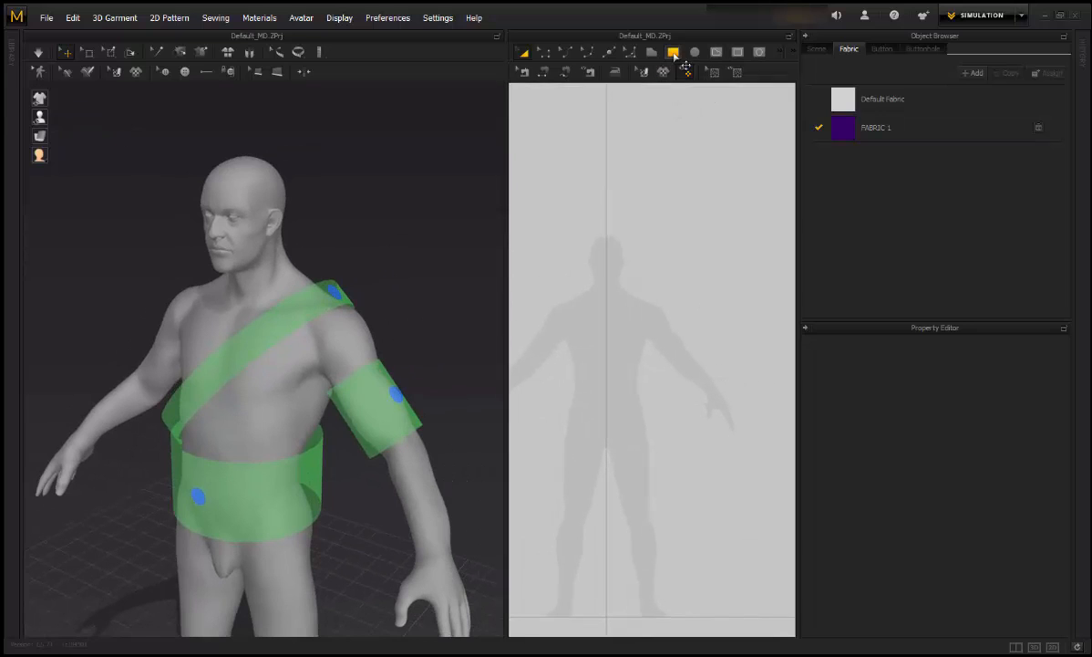
# Step: Draw a long thin rectangle strip and place it on the shoulder arrangement point across the chest
pyautogui.moveTo(611, 351); pyautogui.dragTo(500, 332)
pyautogui.moveTo(699, 412); pyautogui.dragTo(719, 420, button='right')
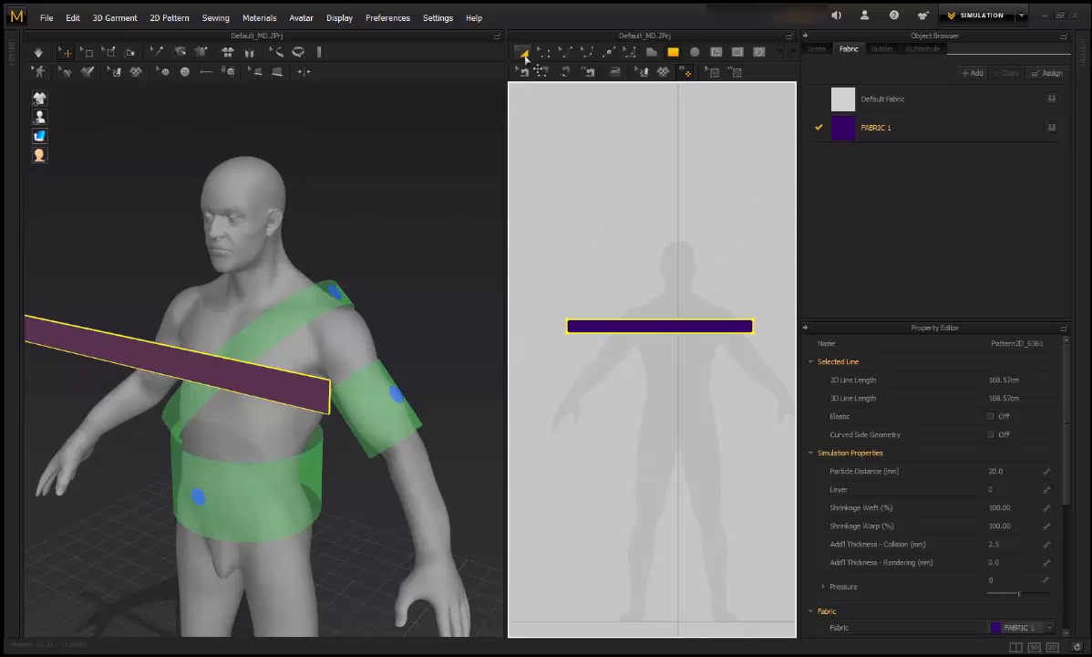
pyautogui.moveTo(422, 240); pyautogui.dragTo(462, 275, button='right')
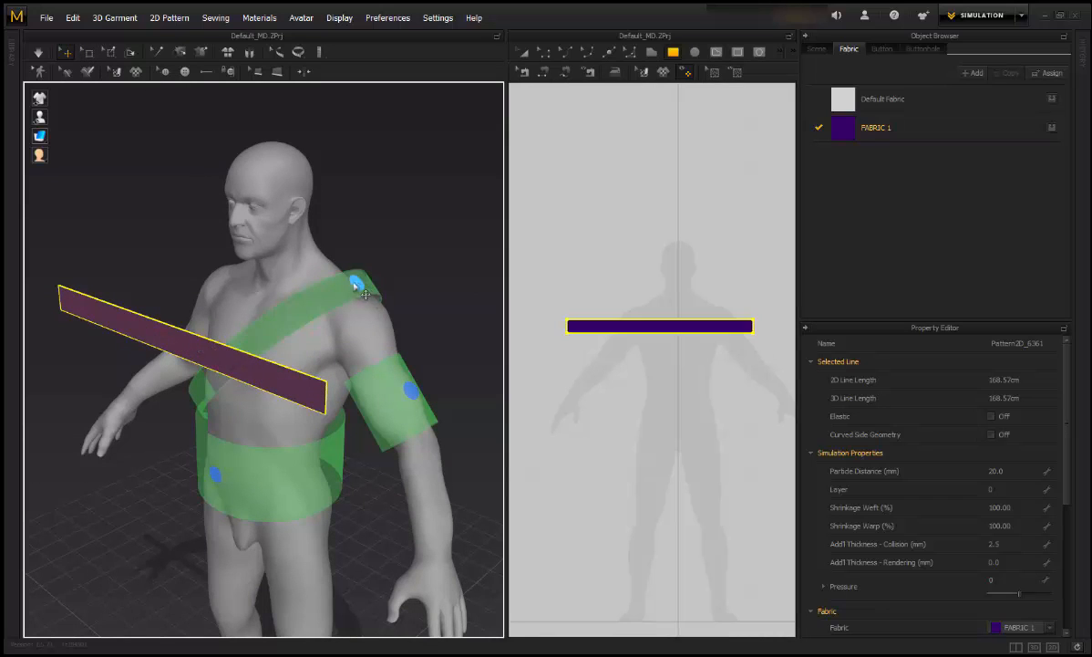
pyautogui.click(106, 322)
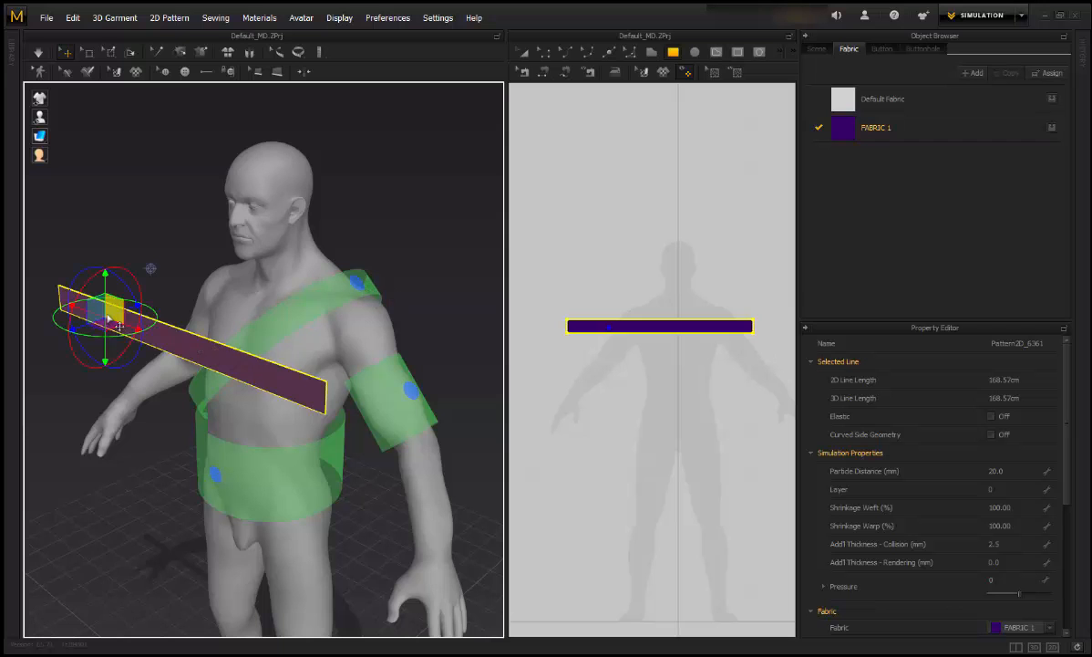
pyautogui.moveTo(107, 319); pyautogui.dragTo(623, 314, button='right')
pyautogui.click(329, 349)
pyautogui.scroll(5, 392, 258)
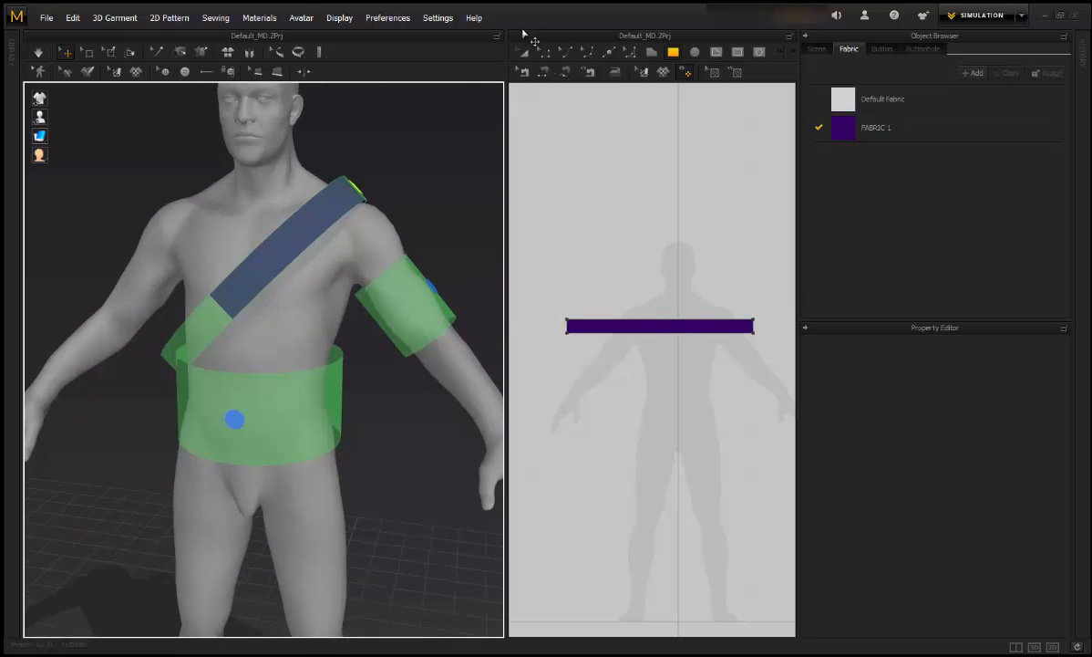
# Step: Lengthen the purple strip by pulling its left edge outward
pyautogui.press('a')
pyautogui.click(605, 322)
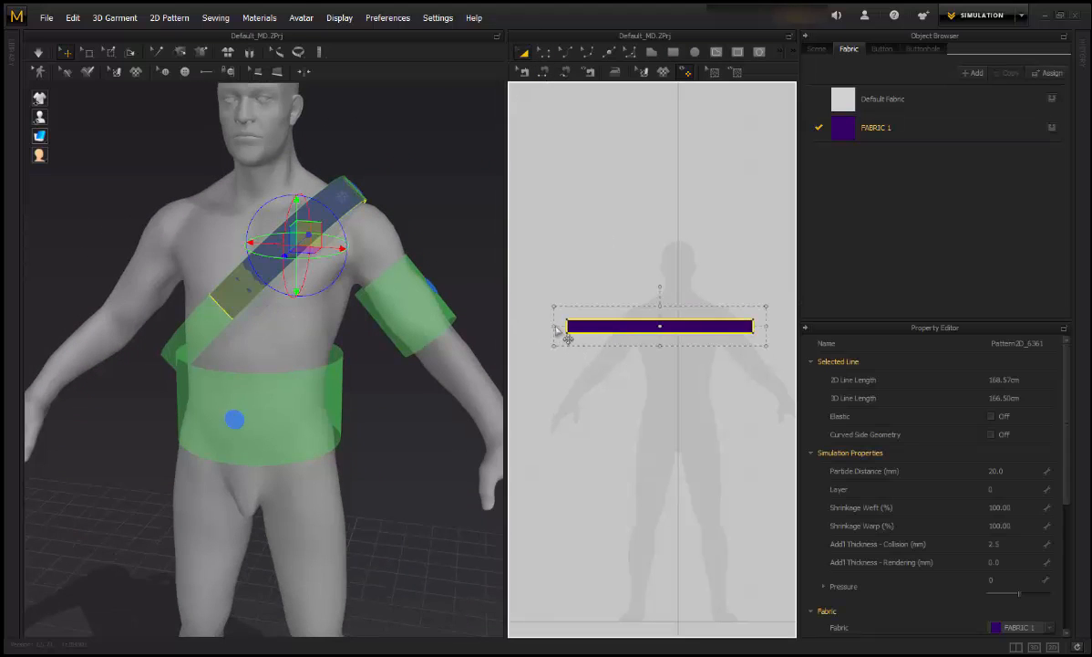
pyautogui.moveTo(557, 330)
pyautogui.mouseDown()
pyautogui.moveTo(517, 341)
pyautogui.moveTo(544, 346)
pyautogui.mouseUp()
pyautogui.moveTo(370, 216); pyautogui.dragTo(337, 259, button='right')
pyautogui.press('Escape')
pyautogui.moveTo(326, 326); pyautogui.dragTo(374, 189, button='right')
pyautogui.scroll(-4, 725, 262)
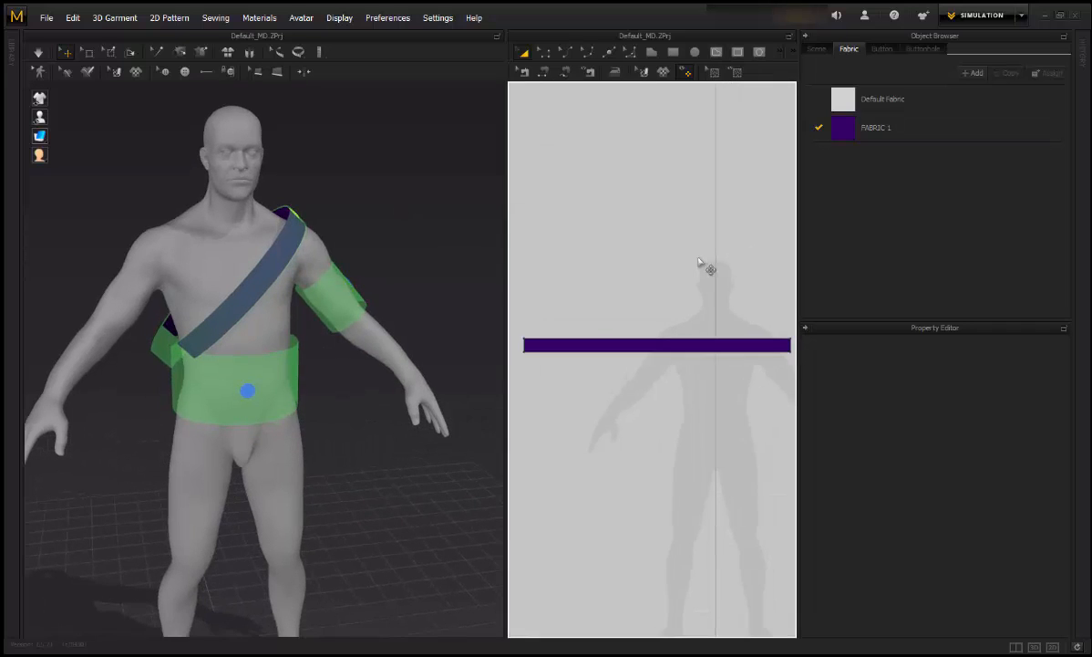
# Step: Sew the strip's two short edges together to close the loop
pyautogui.click(544, 73)
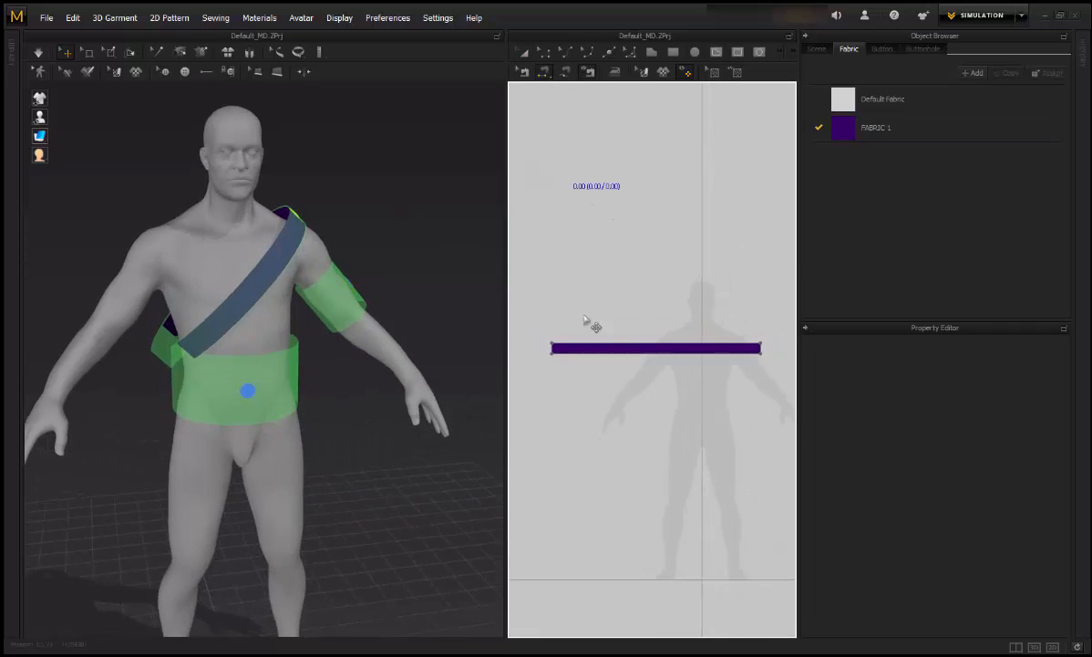
pyautogui.click(643, 352)
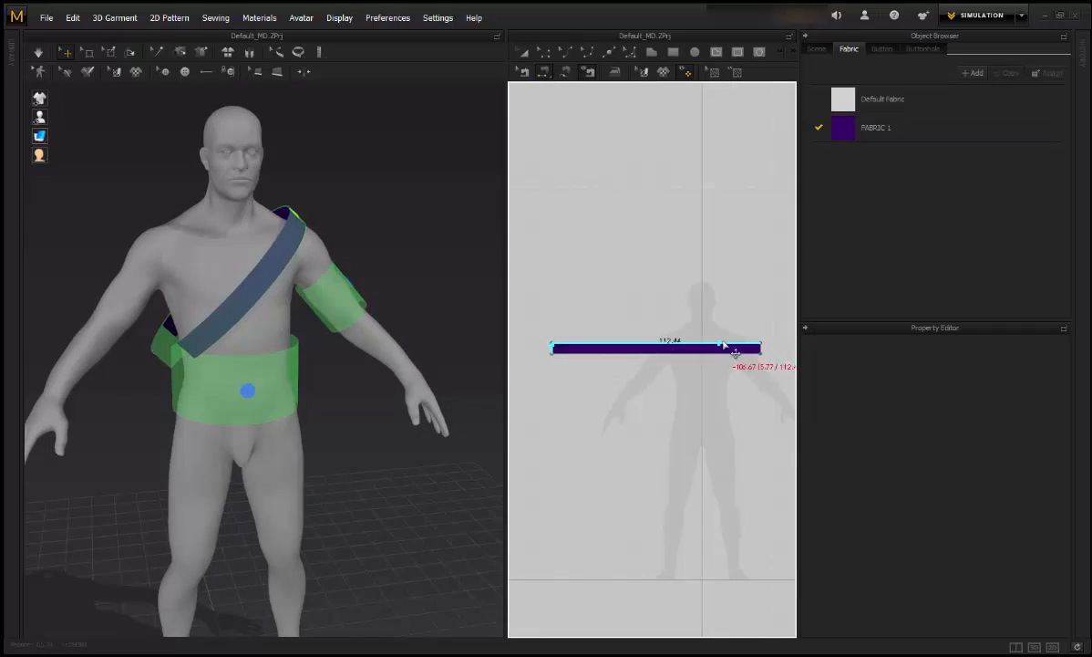
pyautogui.click(773, 360)
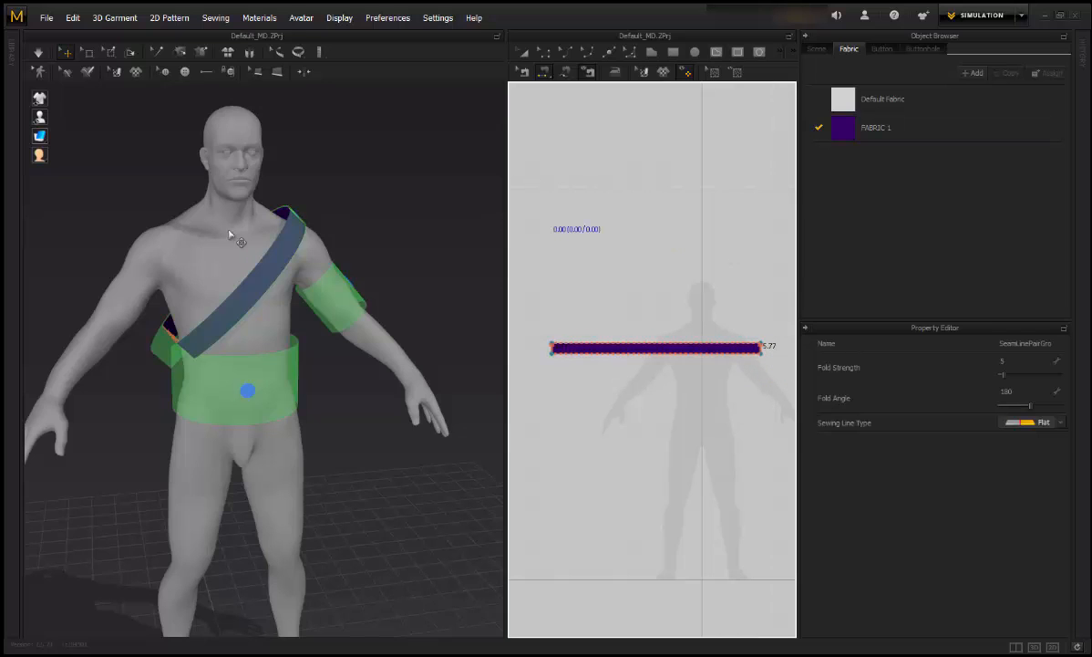
pyautogui.scroll(2, 258, 246)
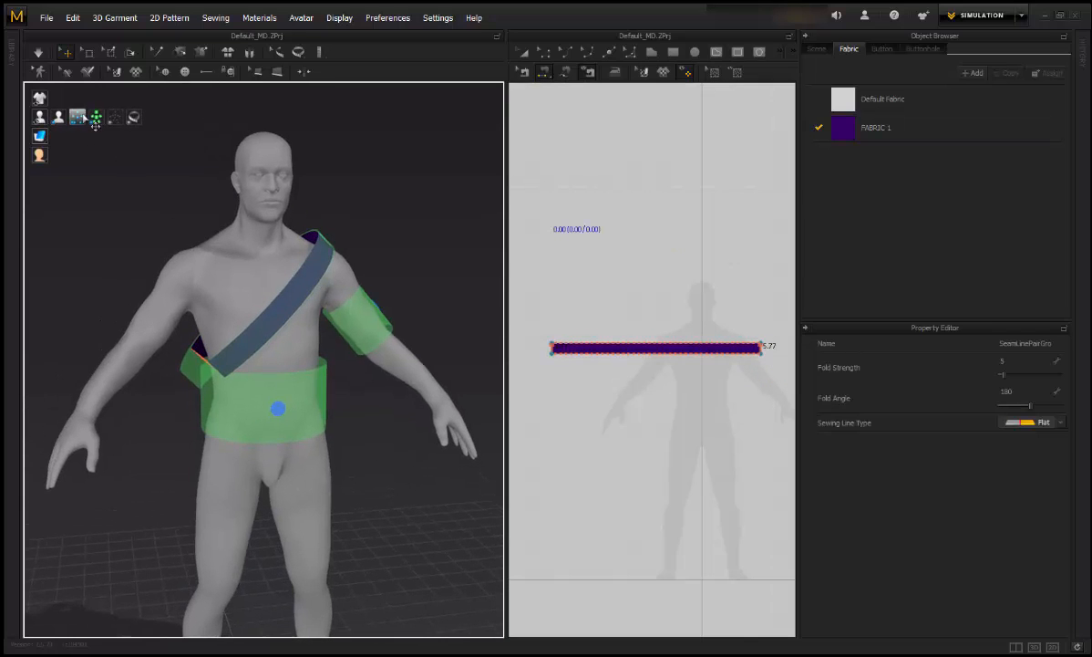
# Step: Hide the arrangement volumes and points, then simulate the sash draping over the shoulder
pyautogui.click(78, 116)
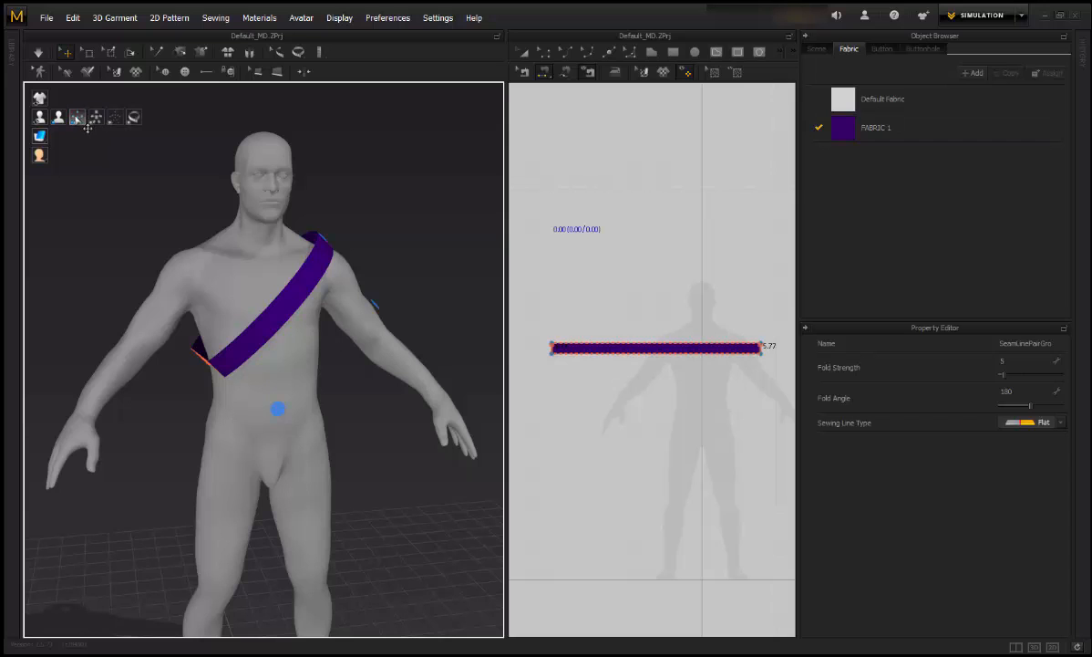
pyautogui.click(116, 119)
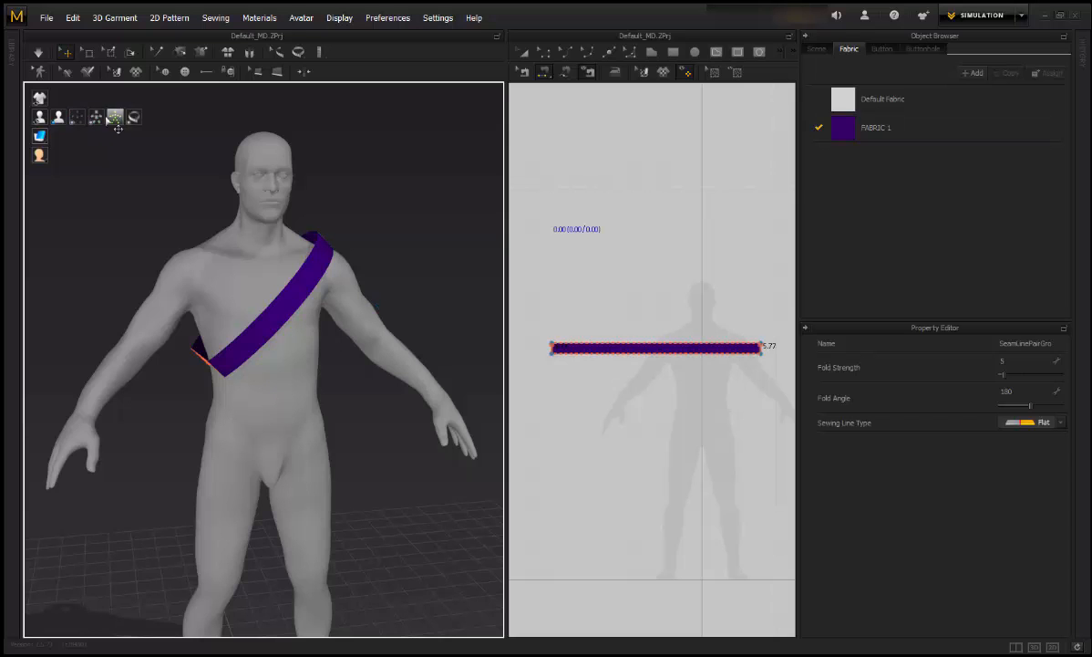
pyautogui.scroll(2, 409, 238)
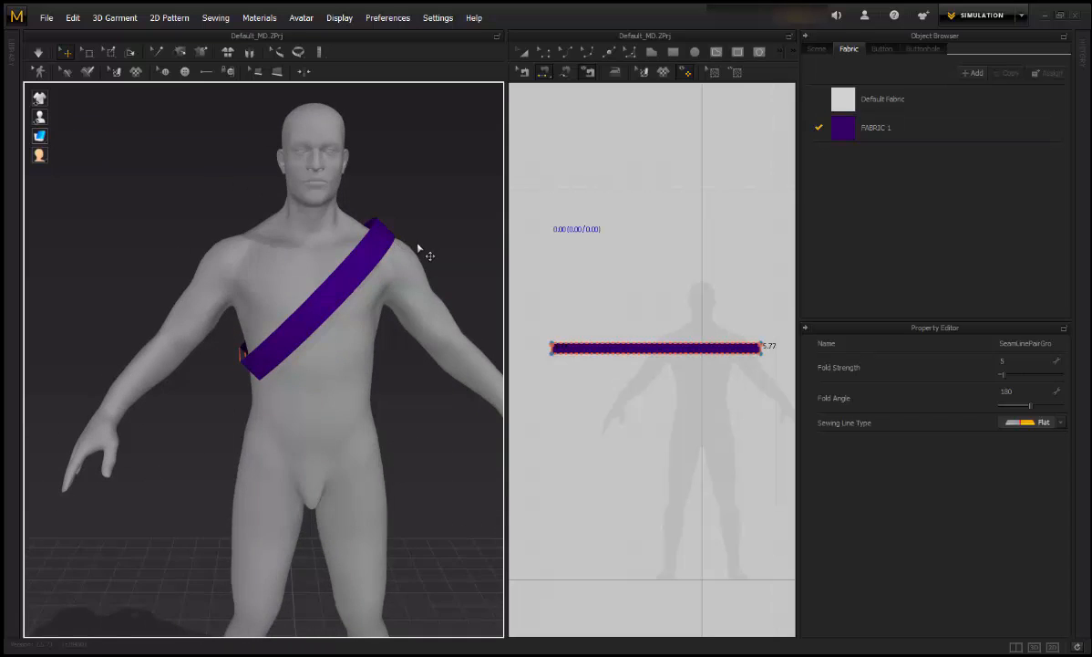
pyautogui.press('space')
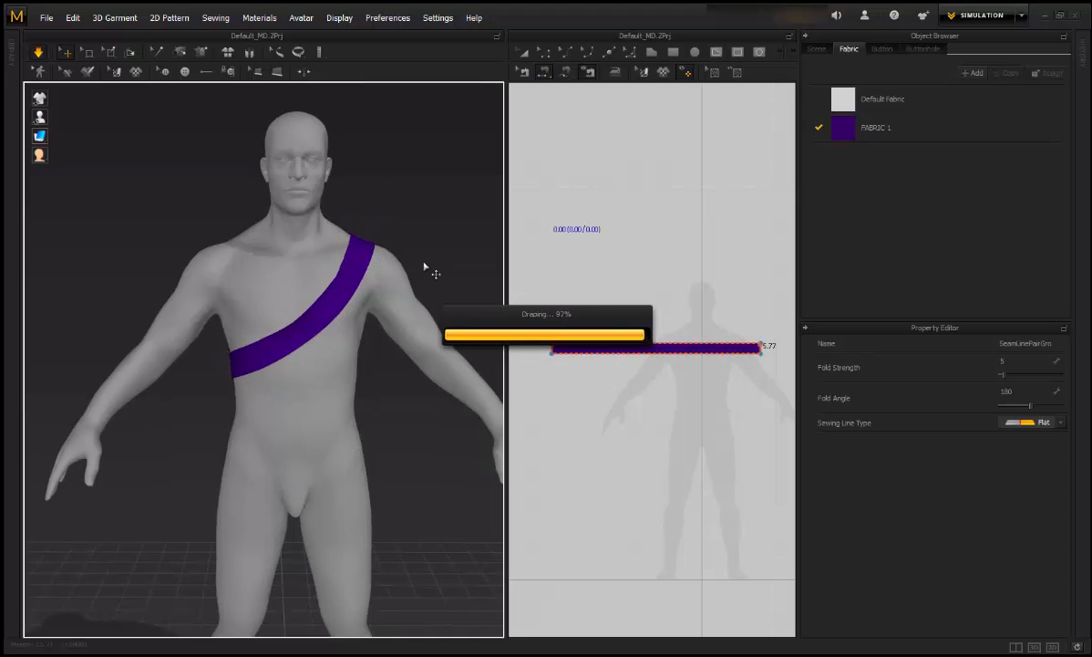
# Step: Select the sash strip and re-simulate it across the chest, viewing it from above
pyautogui.click(524, 52)
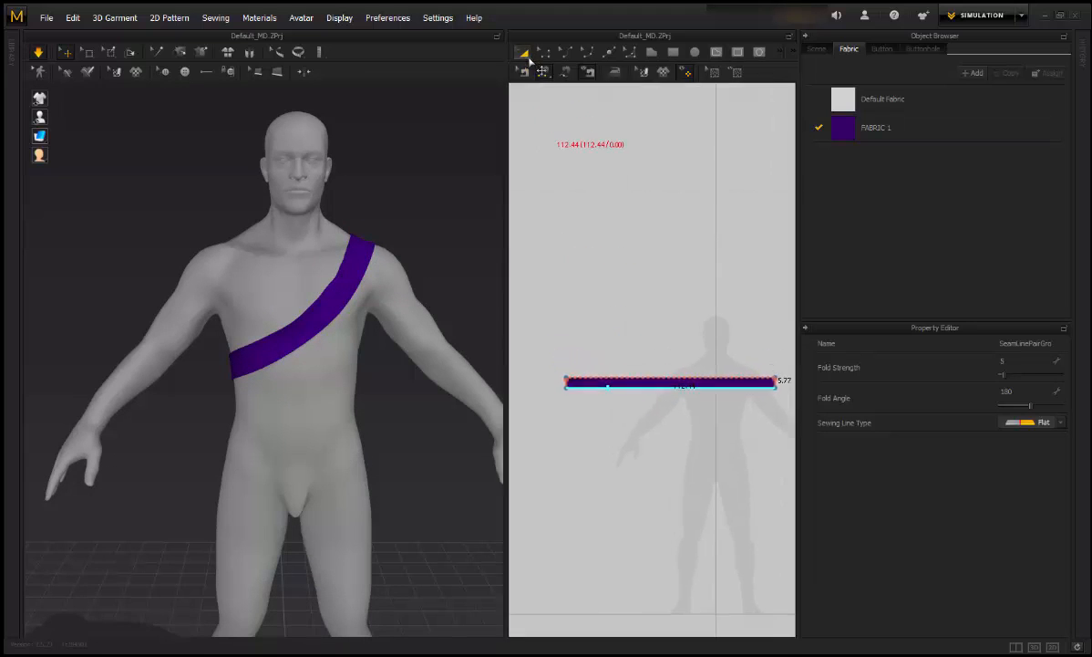
pyautogui.click(574, 386)
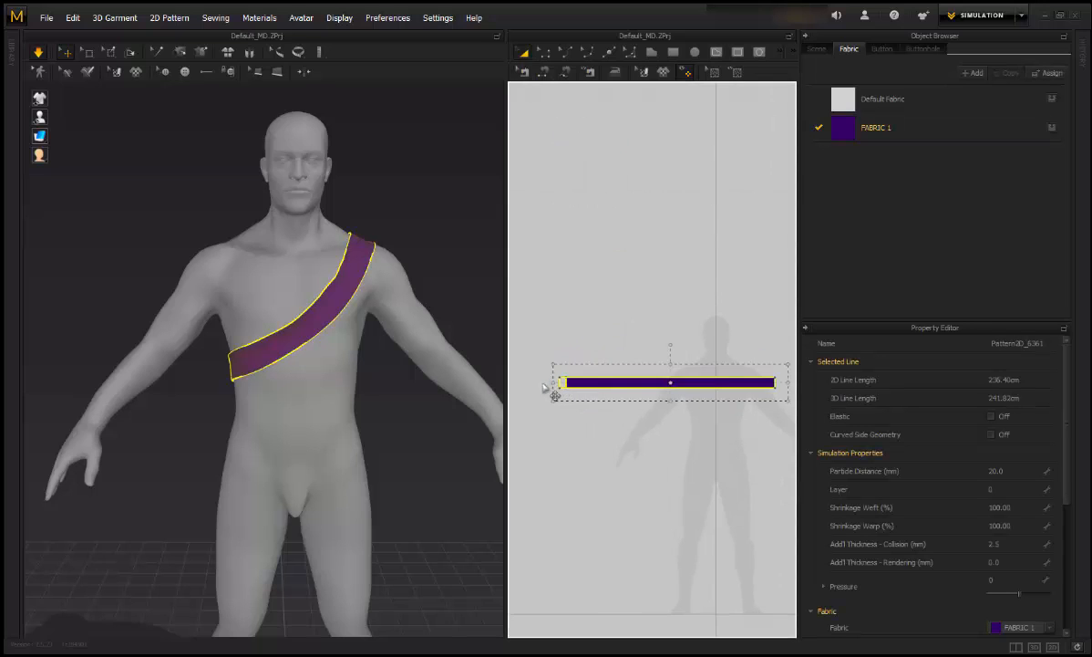
pyautogui.press('space')
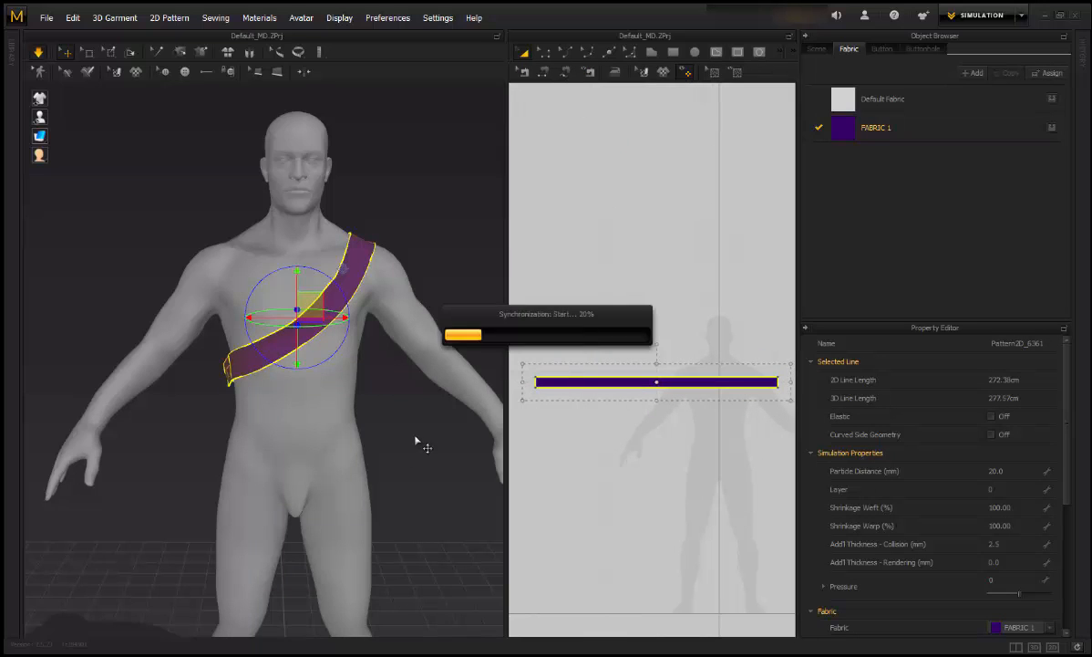
pyautogui.scroll(3, 424, 422)
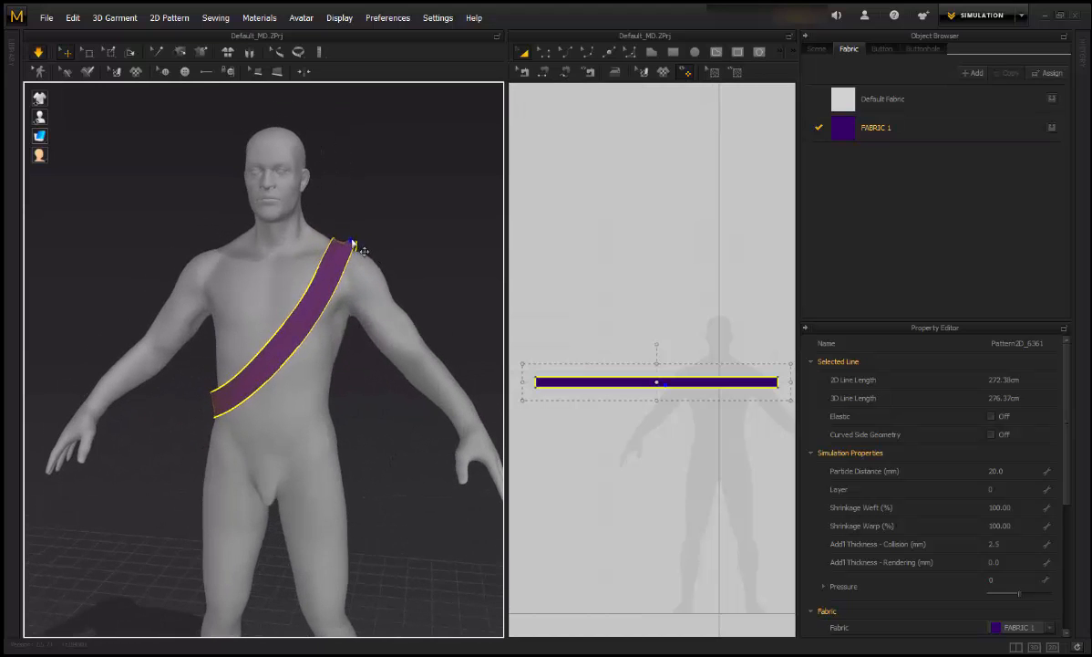
pyautogui.scroll(-1, 395, 337)
pyautogui.moveTo(381, 331); pyautogui.dragTo(385, 370, button='right')
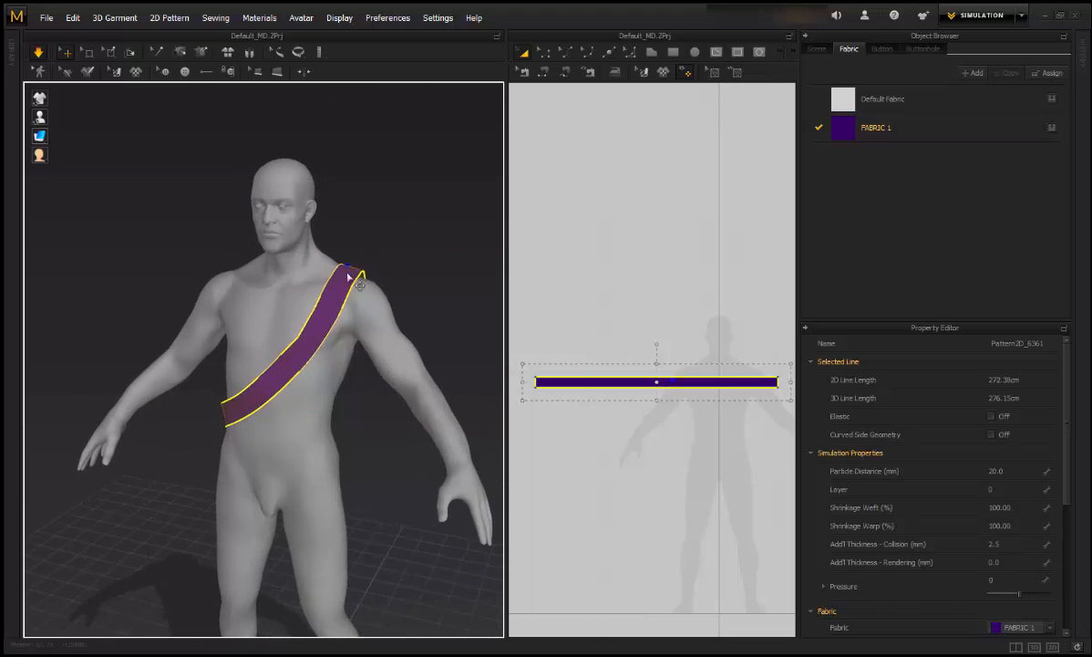
# Step: Show the green arrangement volumes around the avatar again and turn it to face the camera
pyautogui.moveTo(51, 119)
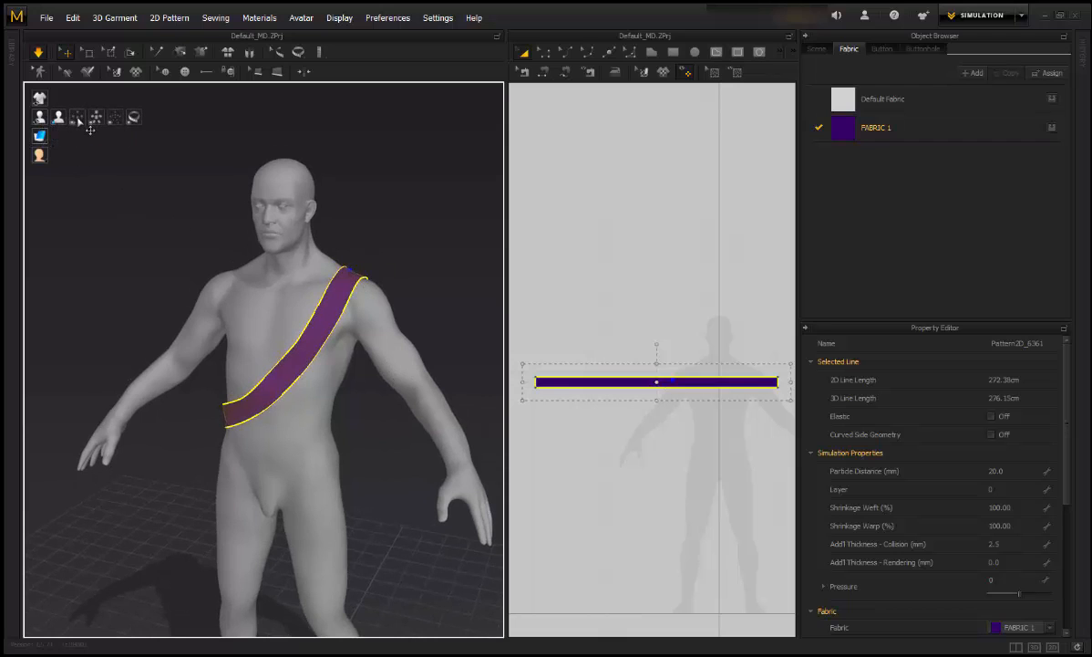
pyautogui.click(95, 117)
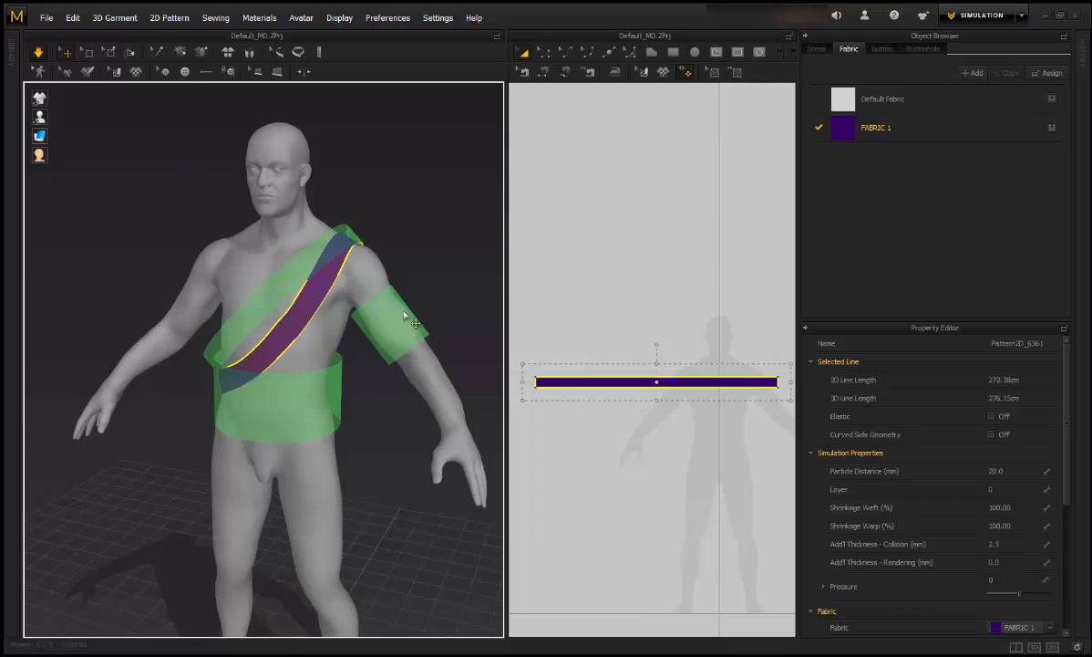
pyautogui.scroll(-1, 405, 314)
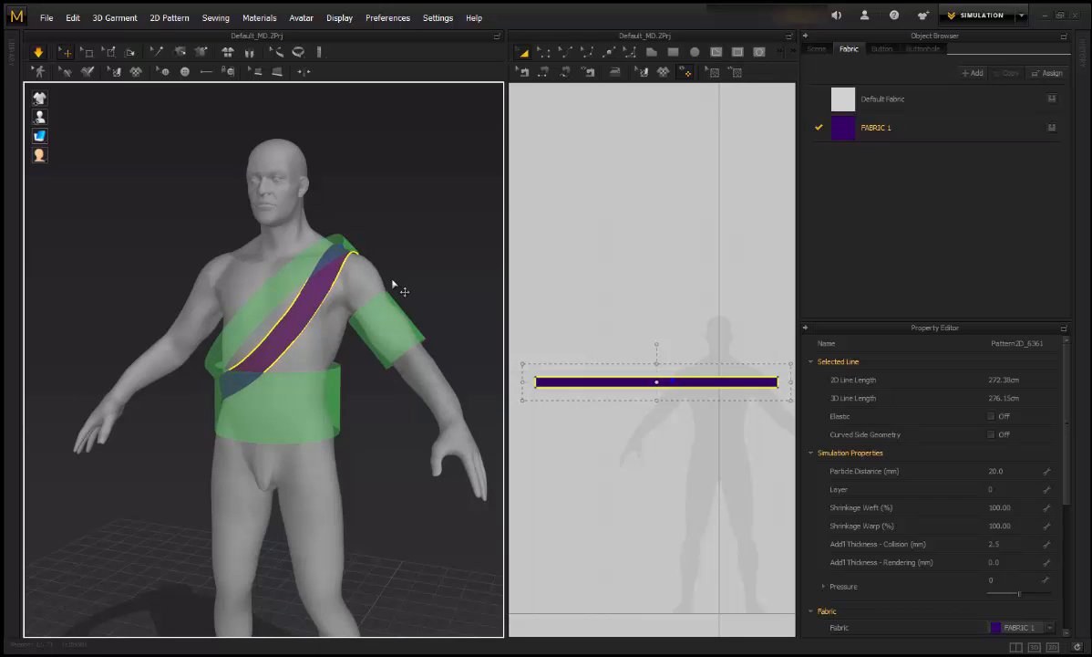
pyautogui.moveTo(392, 279); pyautogui.dragTo(405, 300, button='middle')
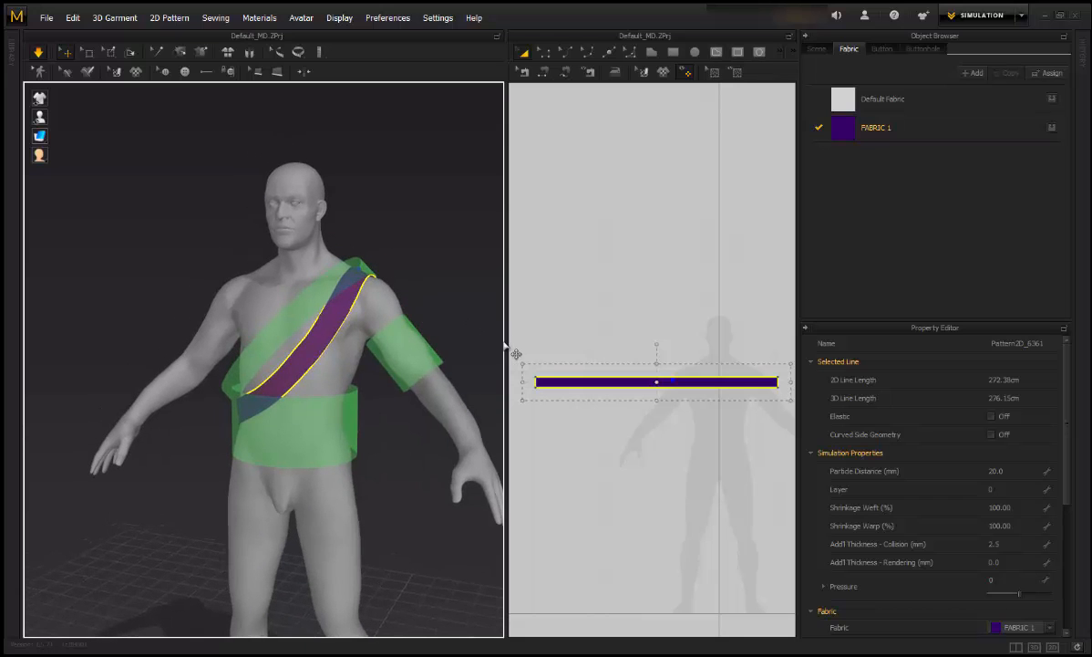
pyautogui.moveTo(438, 292); pyautogui.dragTo(366, 277, button='right')
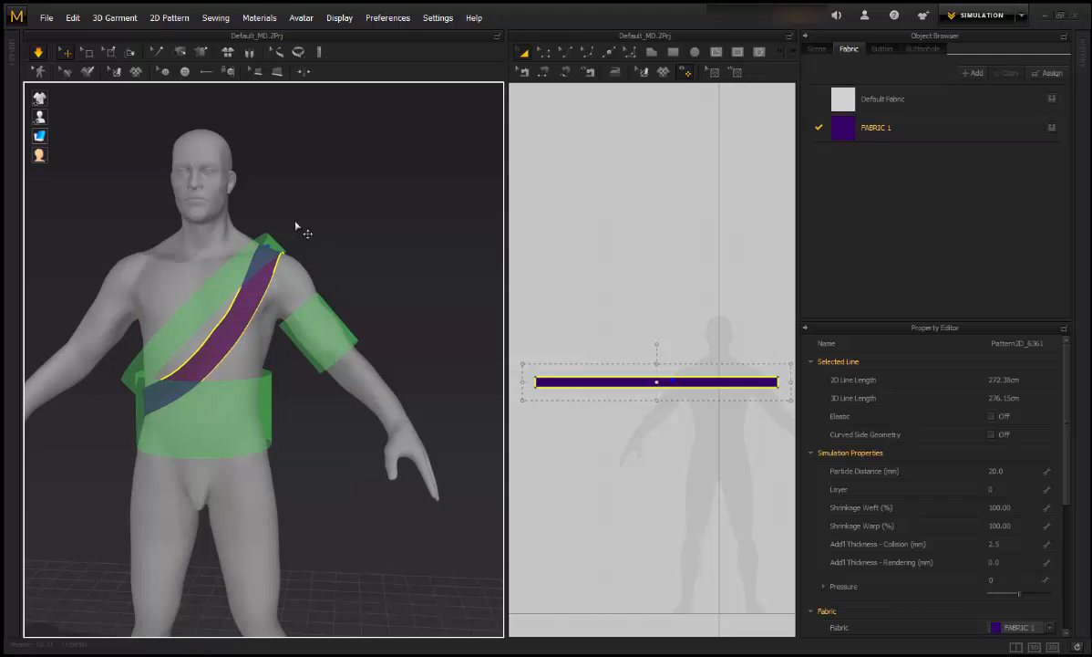